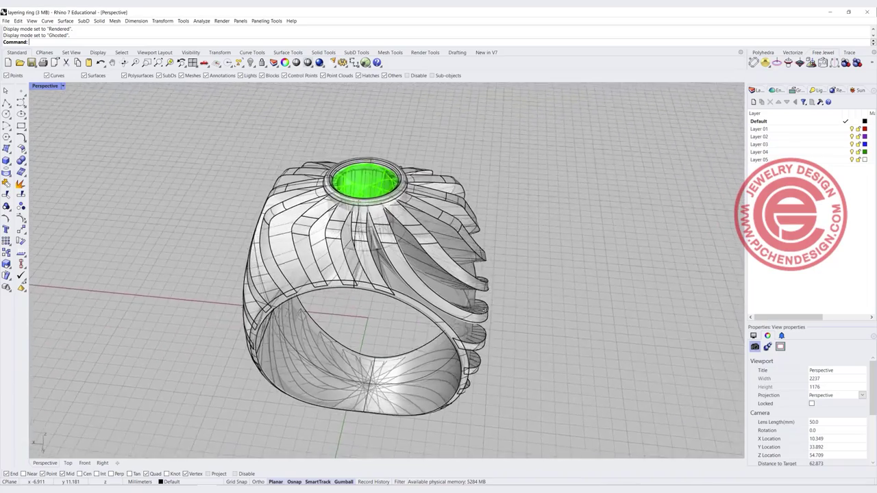
pyautogui.moveTo(487, 332); pyautogui.dragTo(546, 275, button='right')
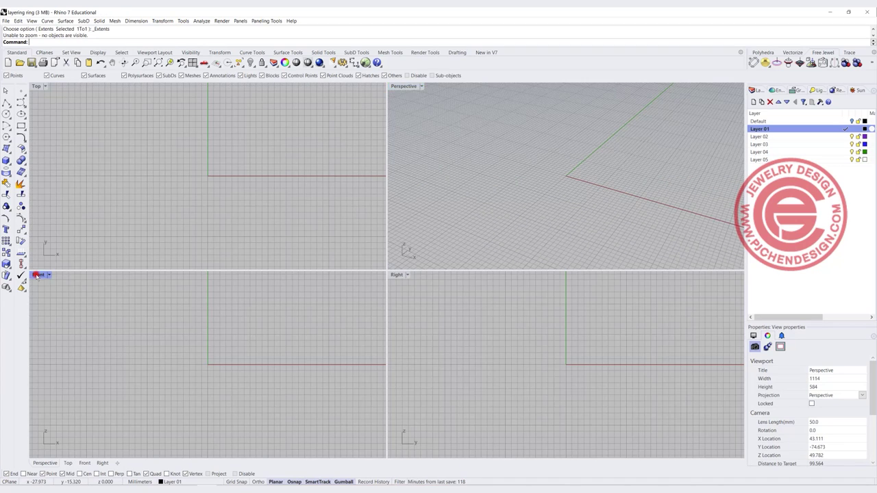
# Draw a circle with a radius of about 8 mm centred on the origin in the Front view.
pyautogui.doubleClick(37, 274)
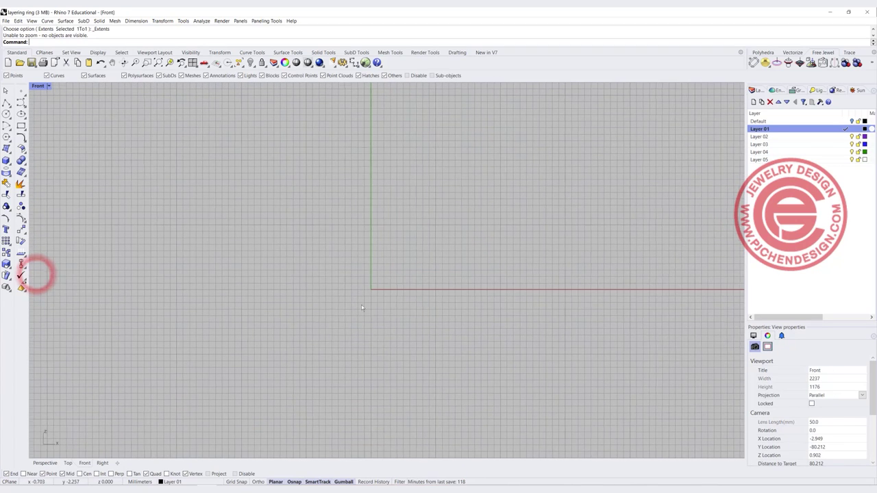
pyautogui.click(5, 113)
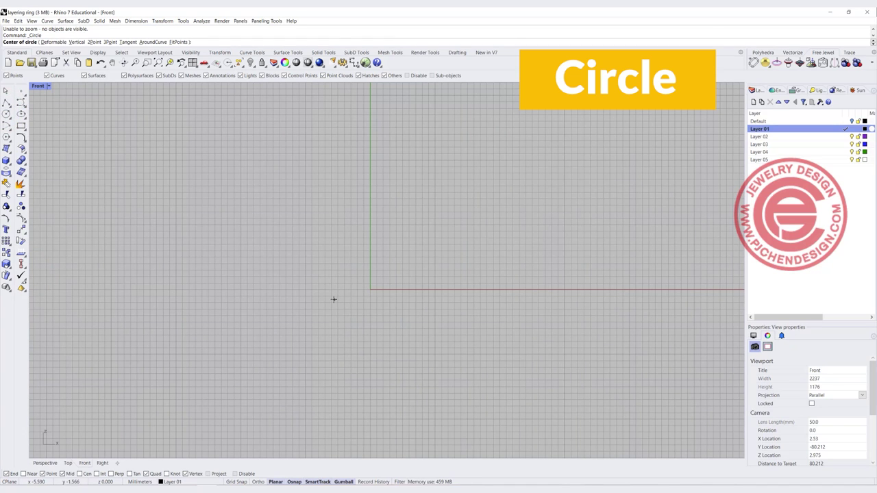
pyautogui.write('0')
pyautogui.press('Return')
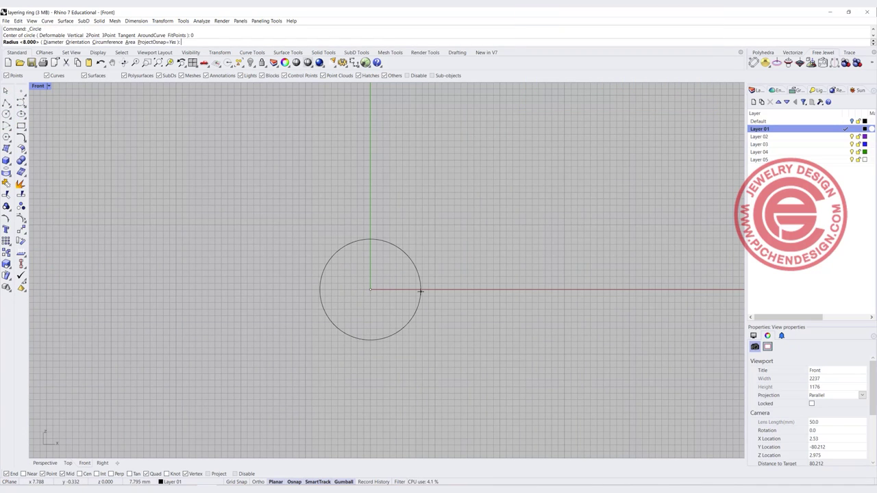
pyautogui.click(422, 293)
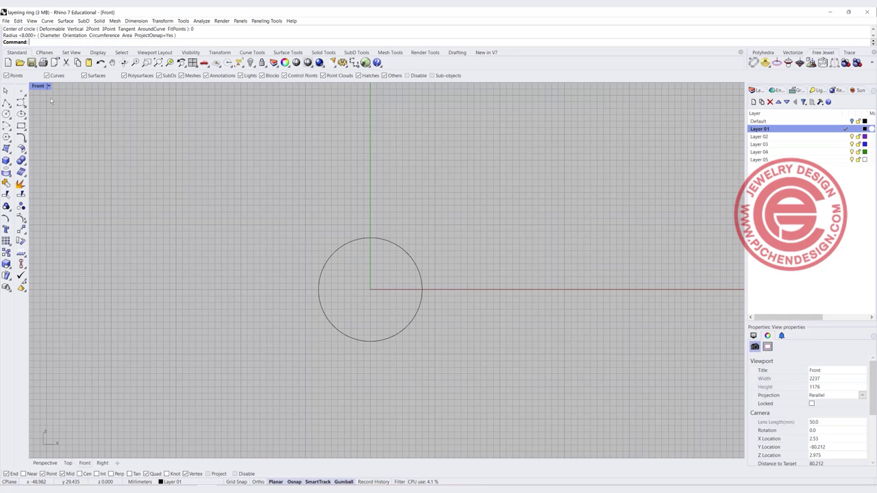
# Draw a lower half-circle arc centred on the origin outside the circle, with a radius of about 10.3 mm.
pyautogui.scroll(5, 353, 234)
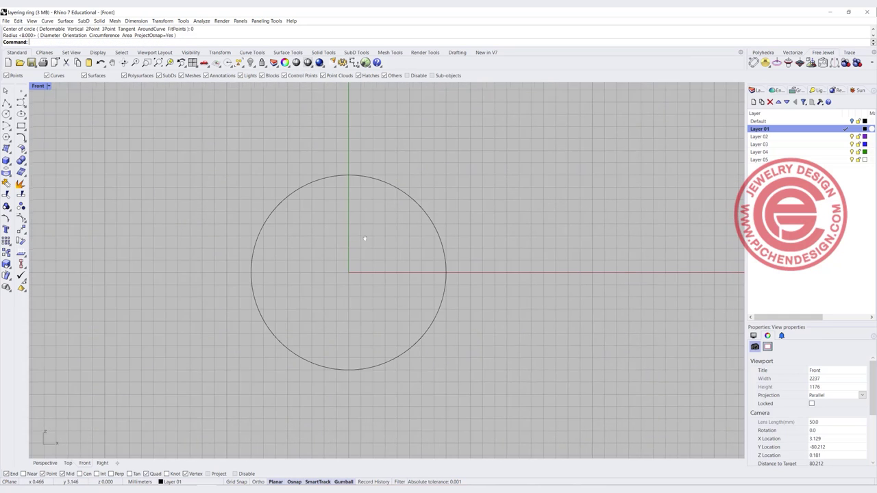
pyautogui.click(6, 126)
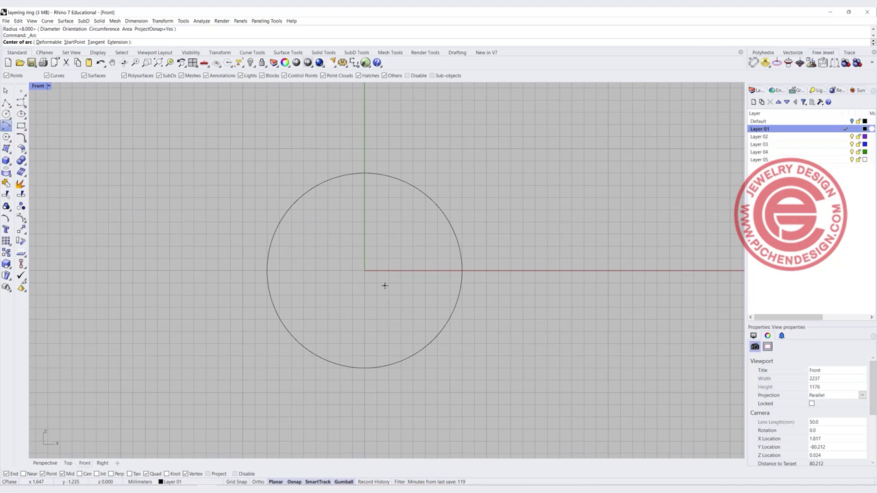
pyautogui.write('0')
pyautogui.press('Return')
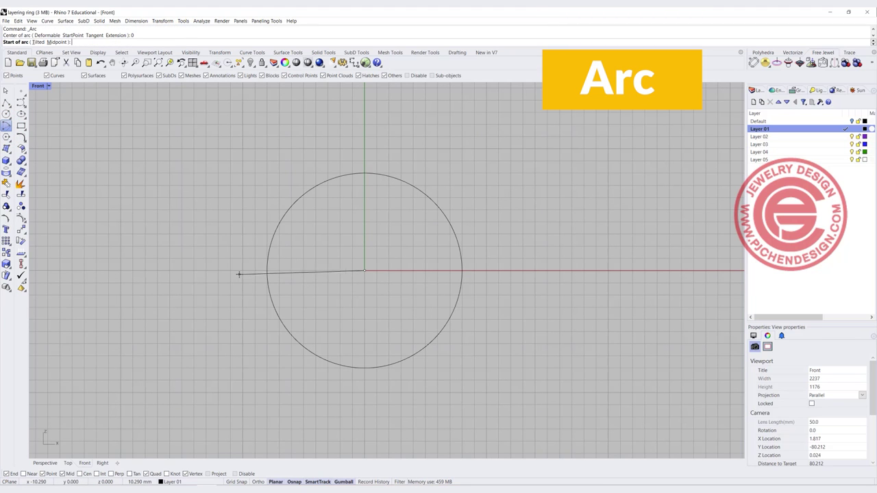
pyautogui.click(239, 272)
pyautogui.click(474, 272)
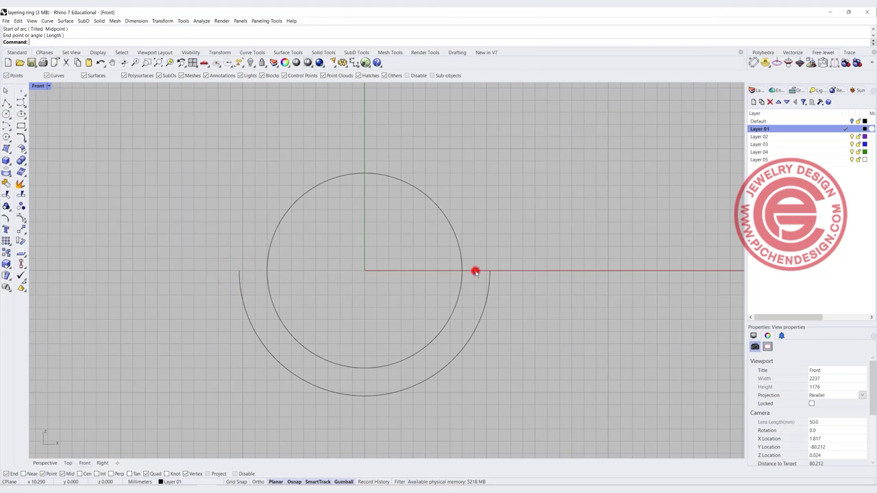
# Raise the three lowest control points of the outer arc slightly to thin the bottom of the ring profile.
pyautogui.click(473, 333)
pyautogui.moveTo(198, 383); pyautogui.dragTo(617, 448)
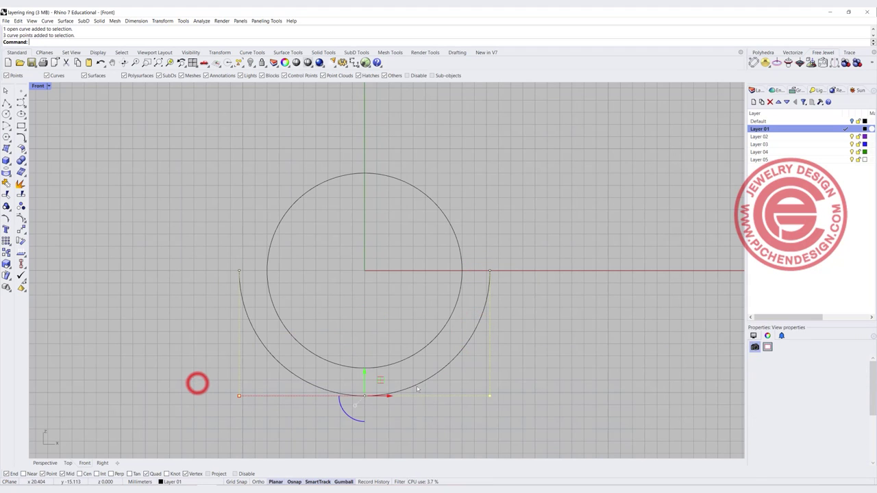
pyautogui.moveTo(363, 374); pyautogui.dragTo(364, 369)
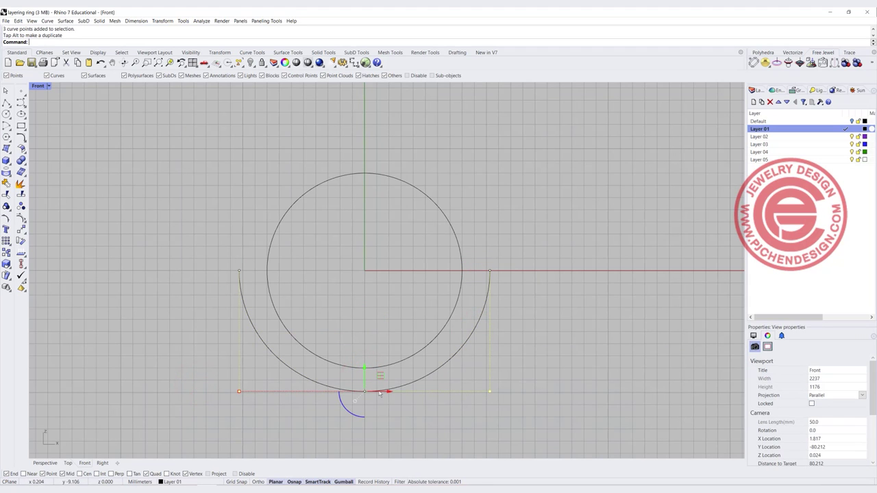
pyautogui.click(558, 372)
# Draw a horizontal line from its midpoint on the vertical axis, about 14.8 mm long and 13.5 mm above the origin.
pyautogui.scroll(-2, 558, 372)
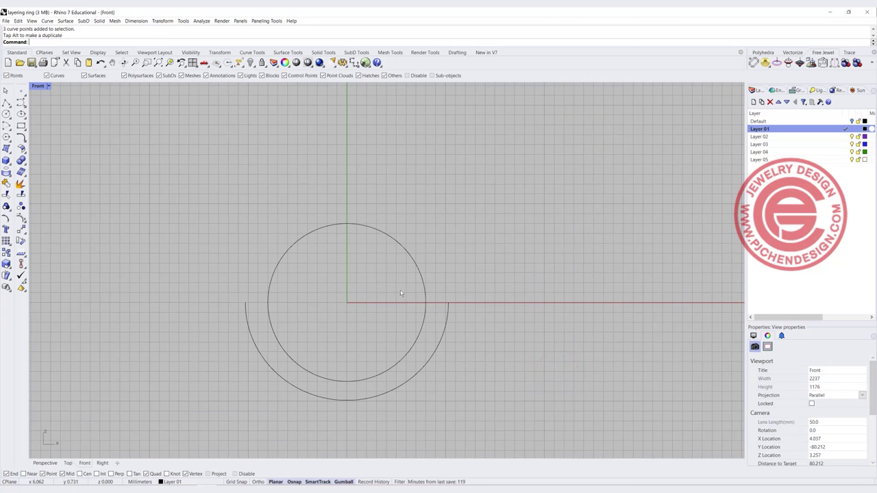
pyautogui.moveTo(379, 276); pyautogui.dragTo(370, 296, button='right')
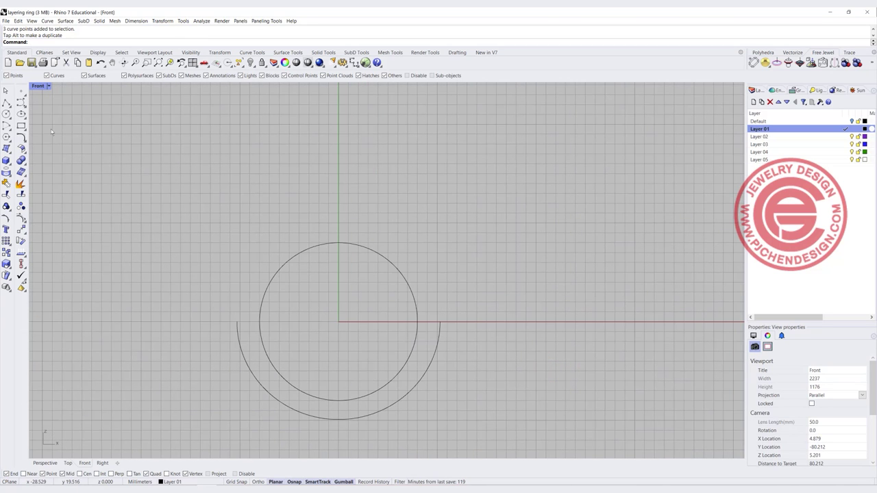
pyautogui.click(6, 104)
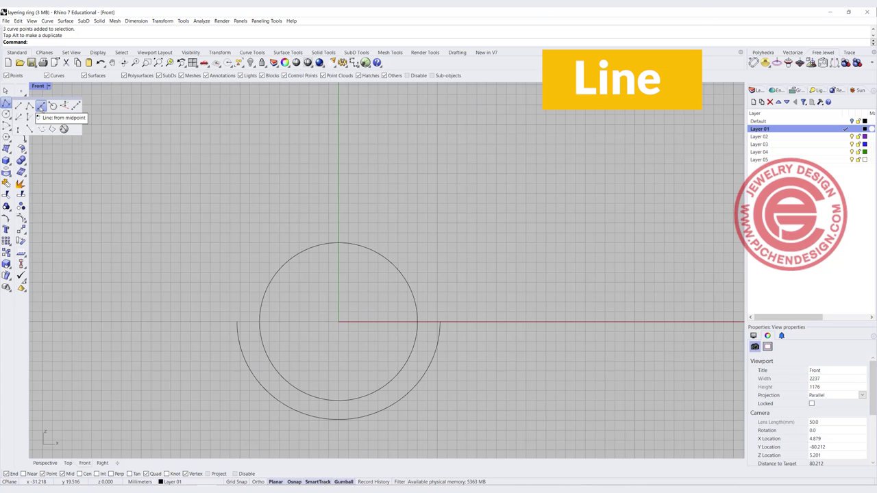
pyautogui.click(41, 106)
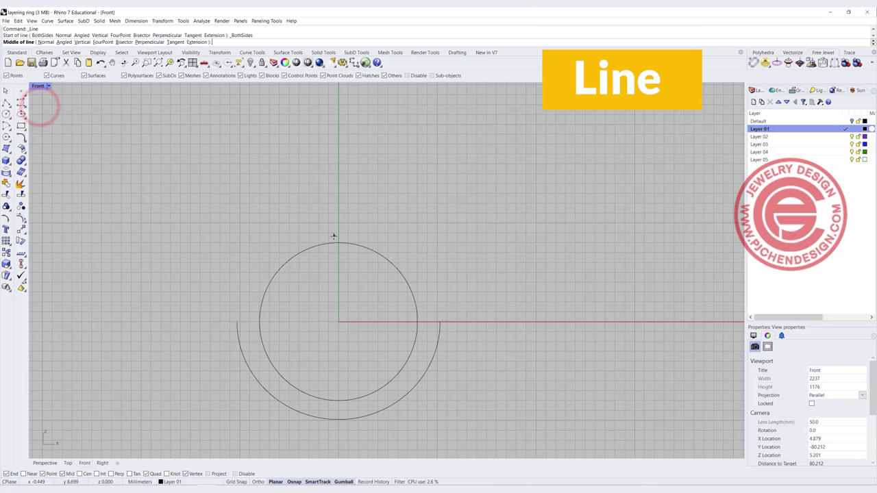
pyautogui.click(338, 189)
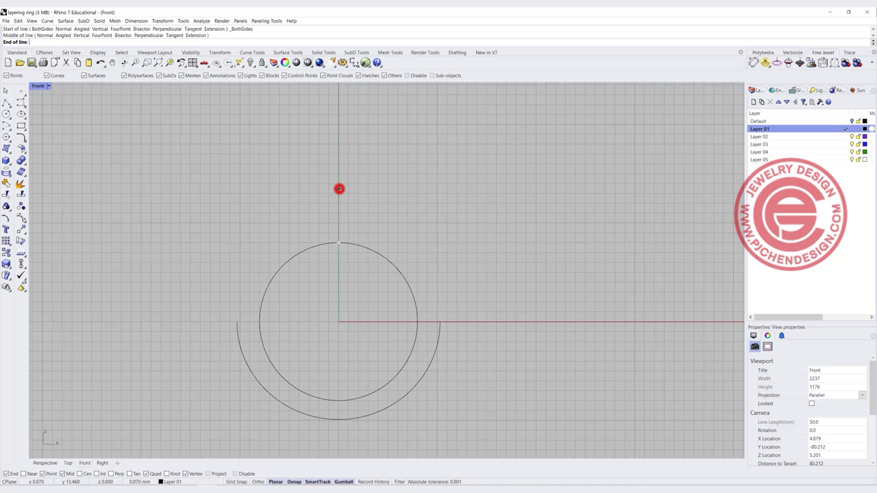
pyautogui.click(411, 188)
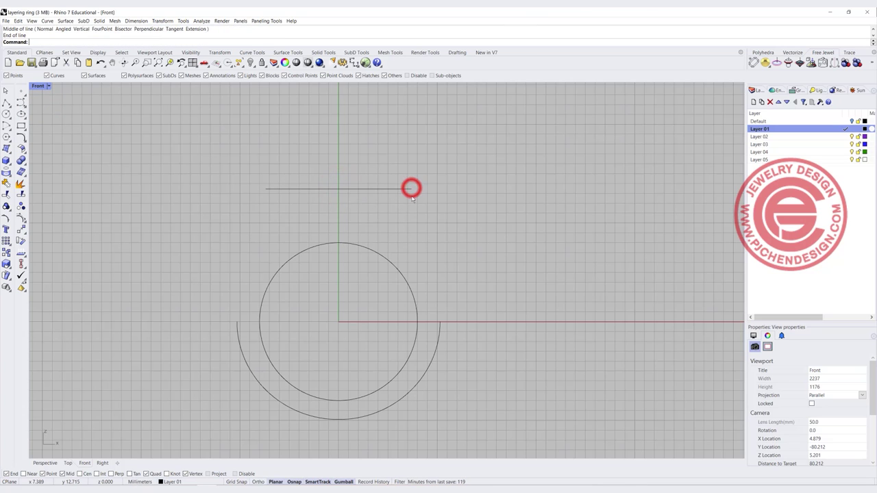
pyautogui.click(394, 188)
pyautogui.click(235, 295)
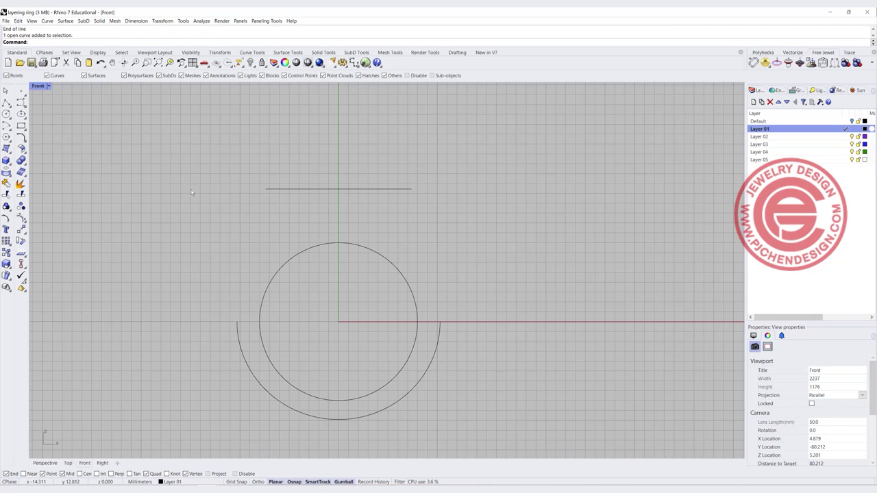
# Extend the left end of the outer arc by Arc to Point to the horizontal line's left endpoint.
pyautogui.click(47, 20)
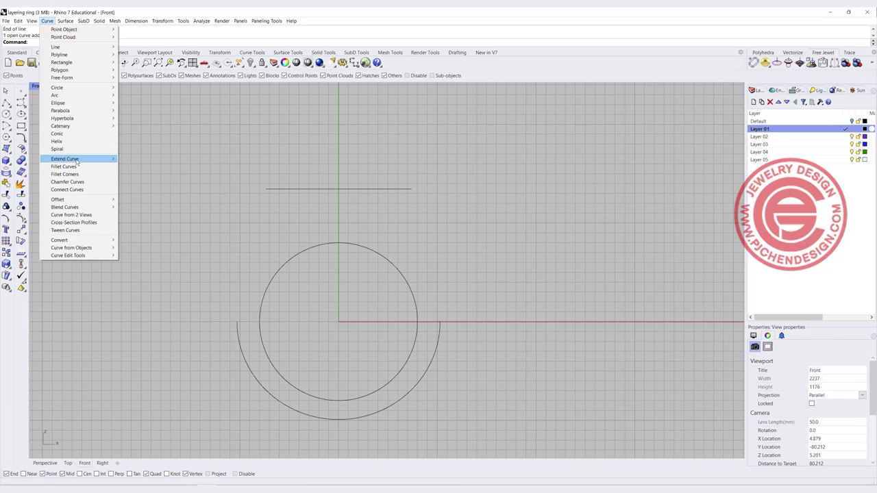
pyautogui.moveTo(77, 163)
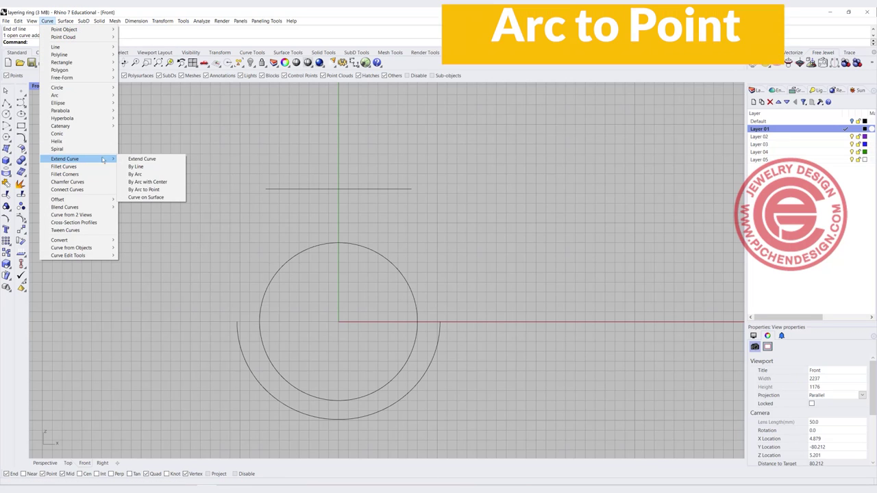
pyautogui.click(156, 190)
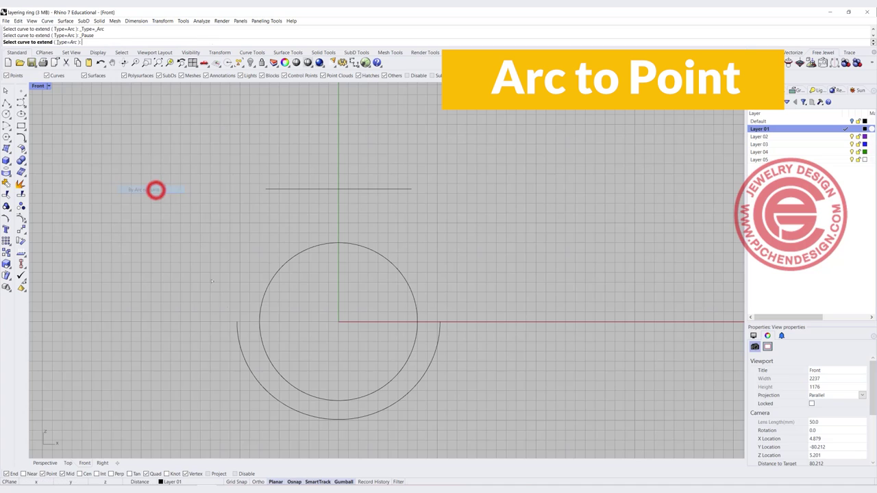
pyautogui.click(237, 327)
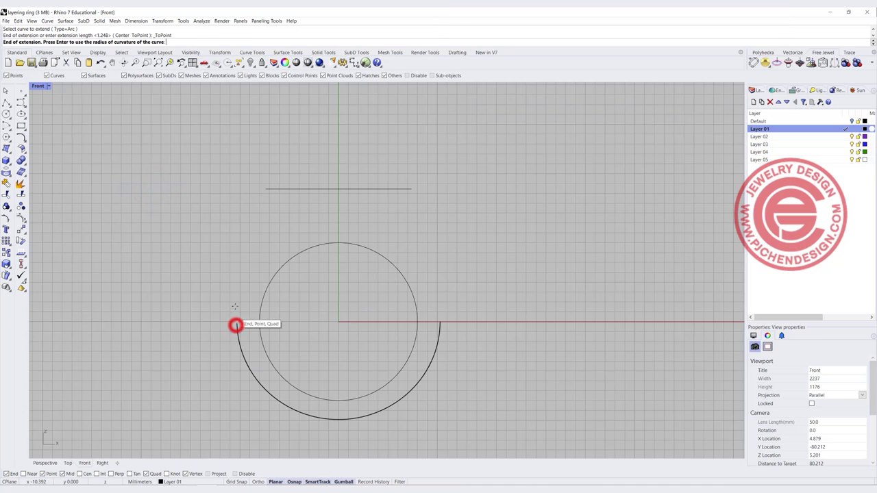
pyautogui.click(264, 188)
pyautogui.press('Return')
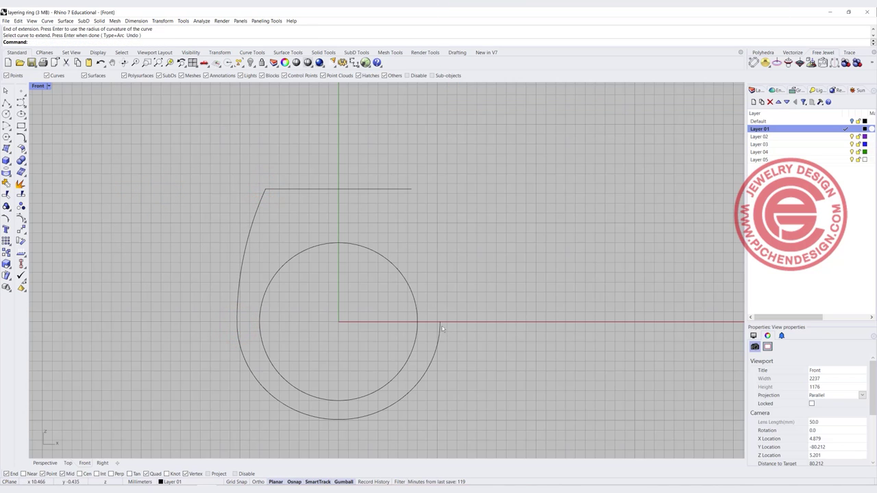
# Extend the right end of the outer curve by Arc to Point to the horizontal line's right endpoint.
pyautogui.click(441, 327)
pyautogui.press('Return')
pyautogui.click(438, 329)
pyautogui.click(411, 189)
pyautogui.click(466, 219)
pyautogui.click(474, 252)
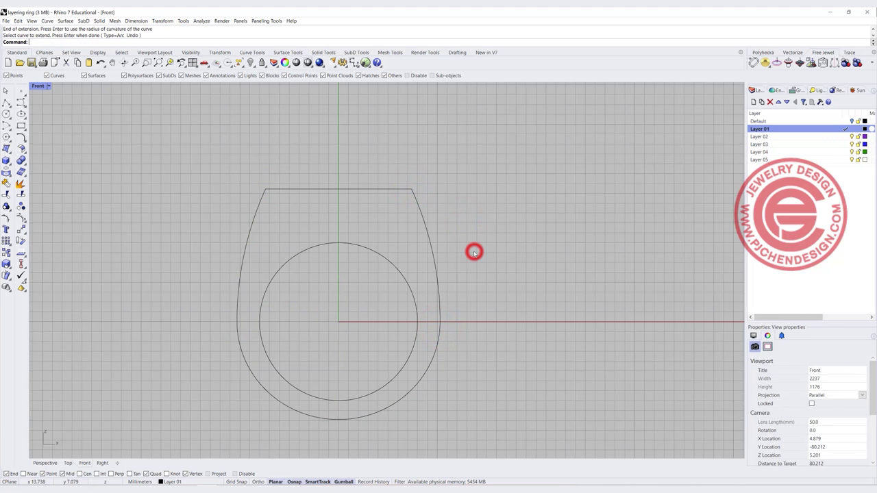
# Delete the horizontal guide line between the two upper ends of the outer curve.
pyautogui.click(379, 189)
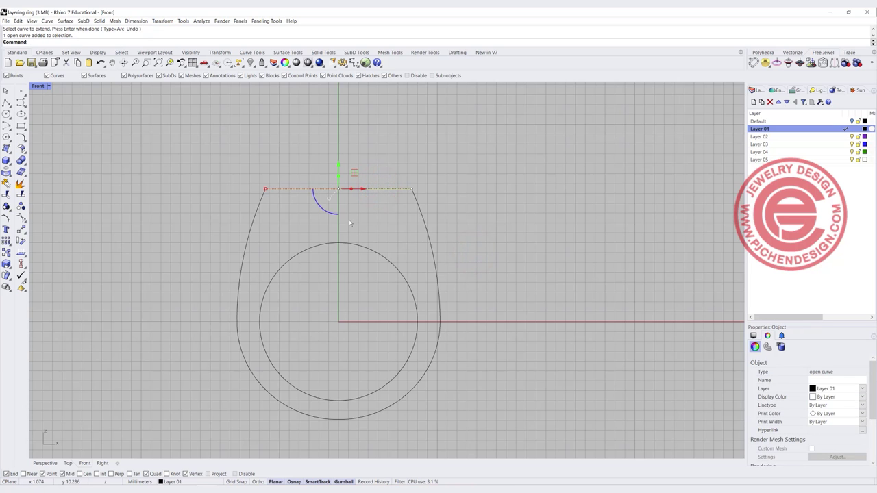
pyautogui.moveTo(349, 223); pyautogui.dragTo(339, 240, button='right')
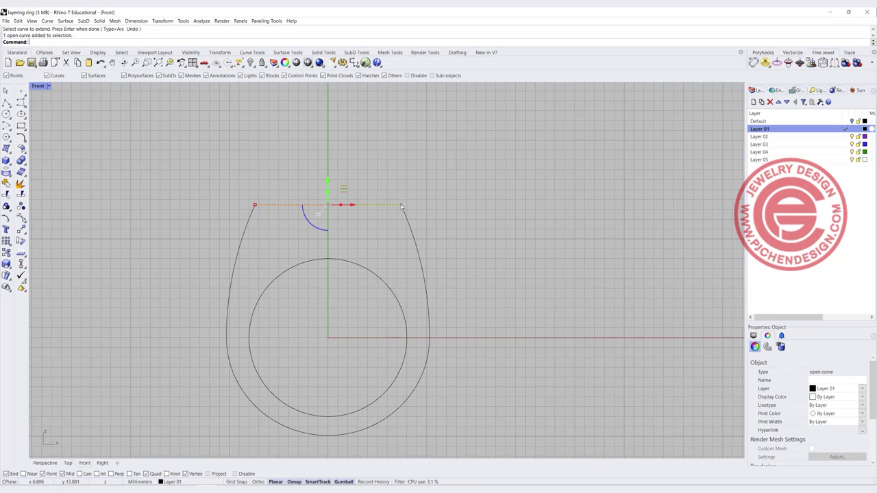
pyautogui.click(380, 238)
pyautogui.moveTo(377, 227); pyautogui.dragTo(364, 196)
pyautogui.press('Delete')
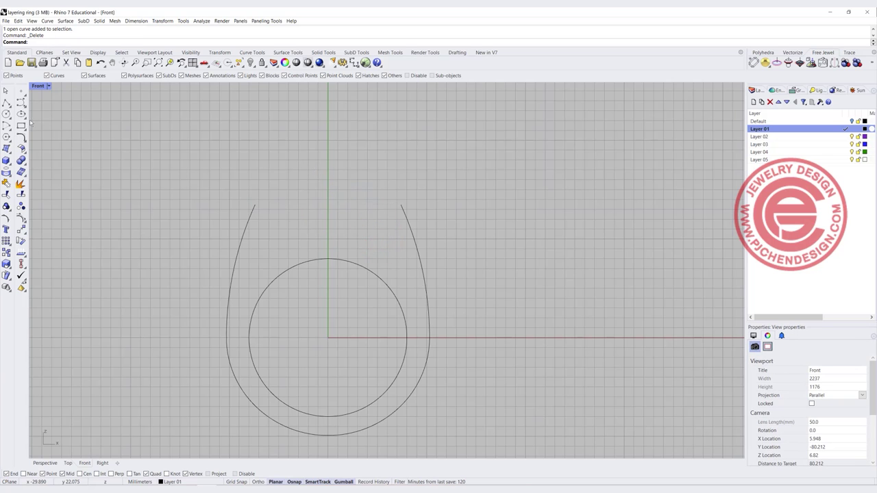
# Draw a shallow upward-bulging arc by start, end and point between the two upper ends of the outer curve.
pyautogui.click(6, 126)
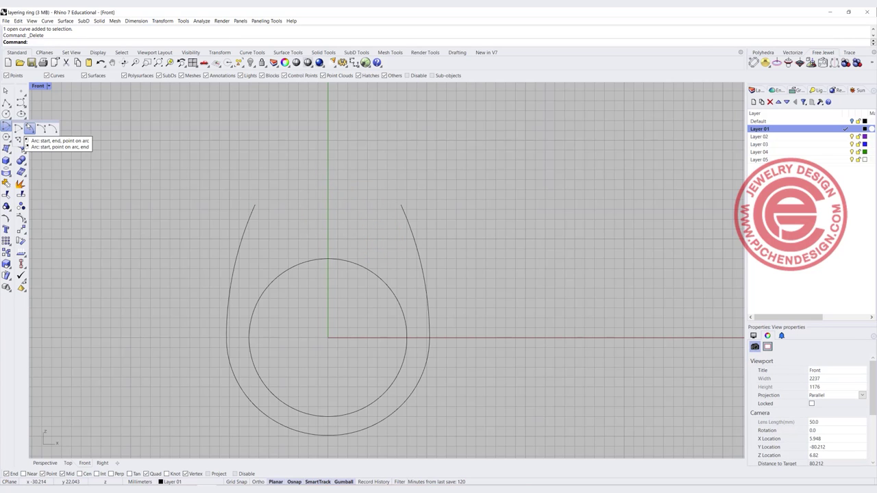
pyautogui.click(29, 128)
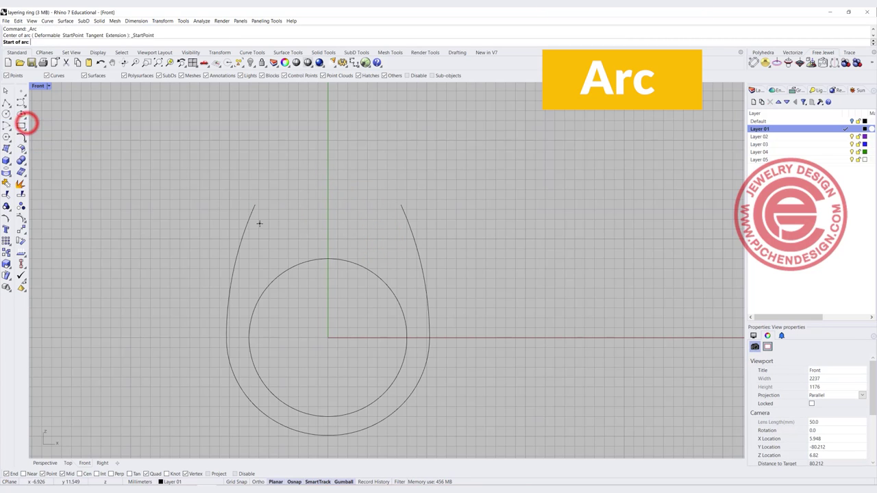
pyautogui.click(254, 205)
pyautogui.click(402, 206)
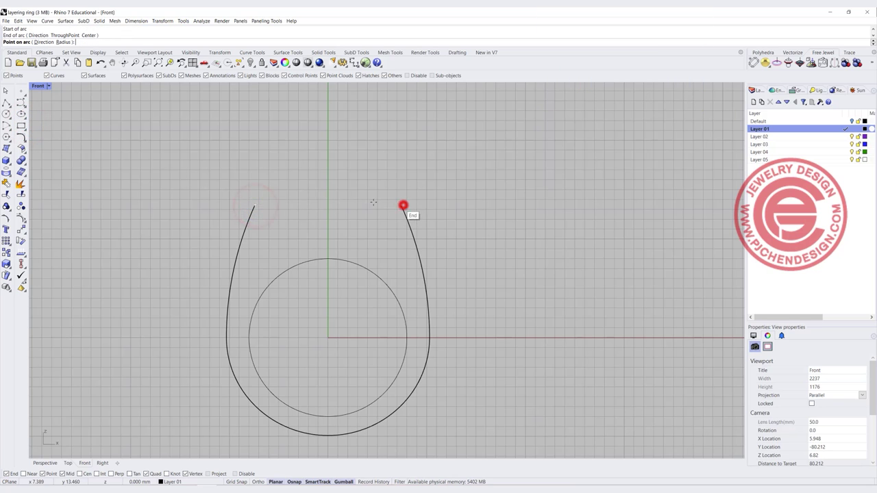
pyautogui.click(320, 192)
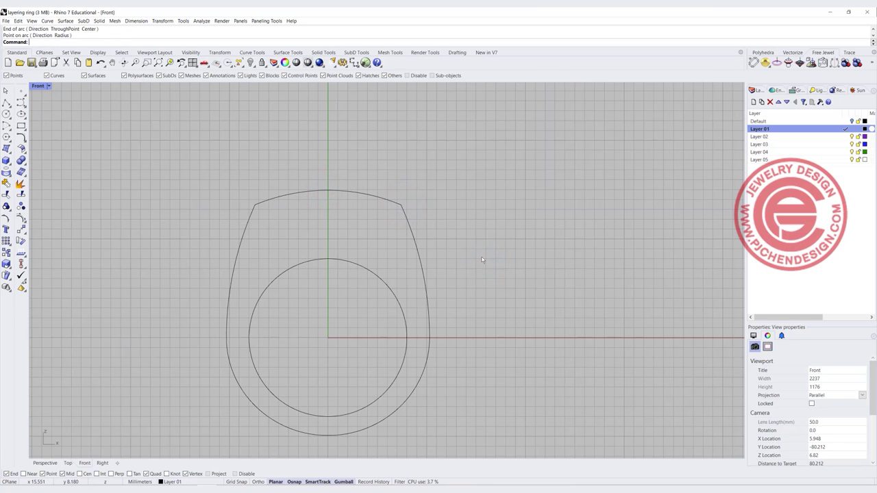
# Draw a 3-point rectangle with conic corners between the outer curve's two upper ends, about 9.4 mm wide.
pyautogui.doubleClick(36, 87)
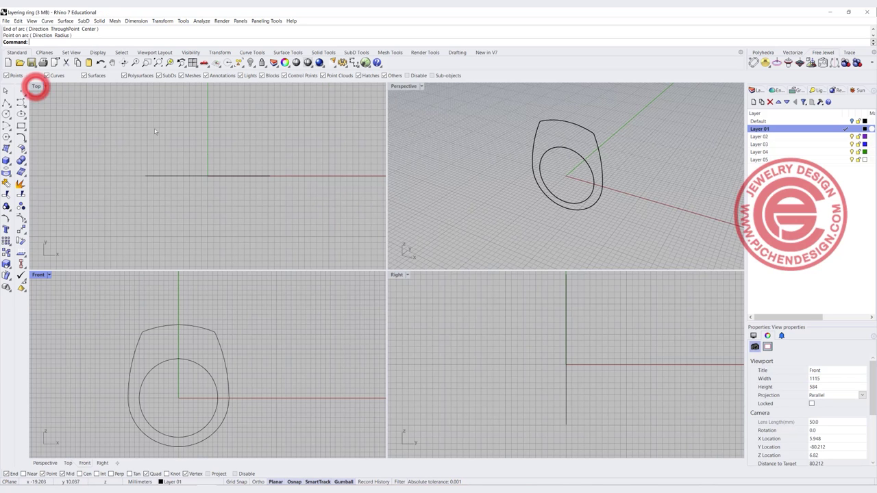
pyautogui.moveTo(598, 162); pyautogui.dragTo(589, 197, button='right')
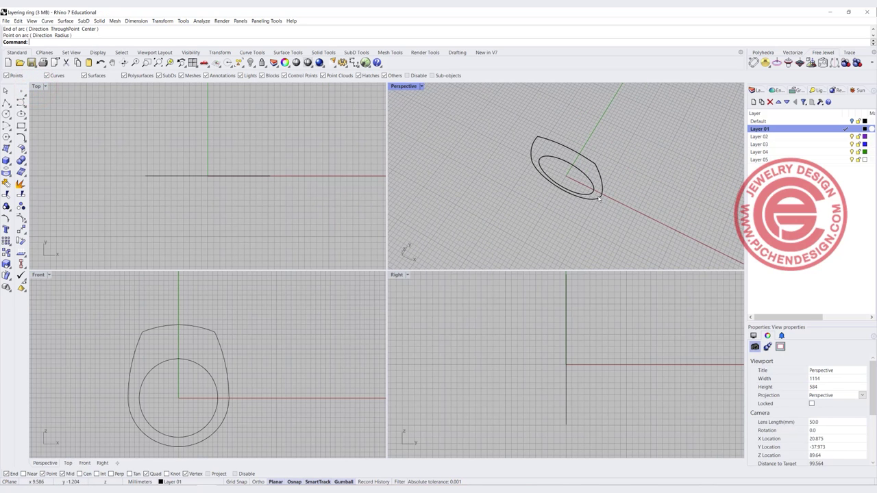
pyautogui.click(21, 126)
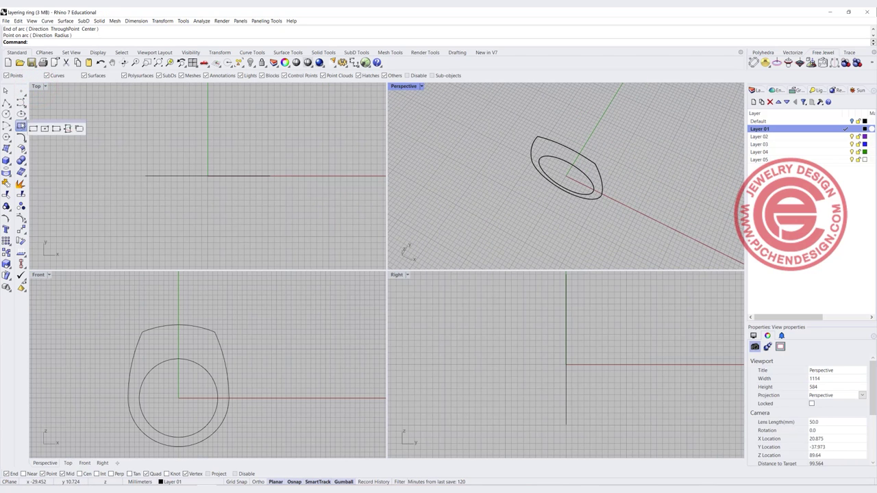
pyautogui.click(79, 128)
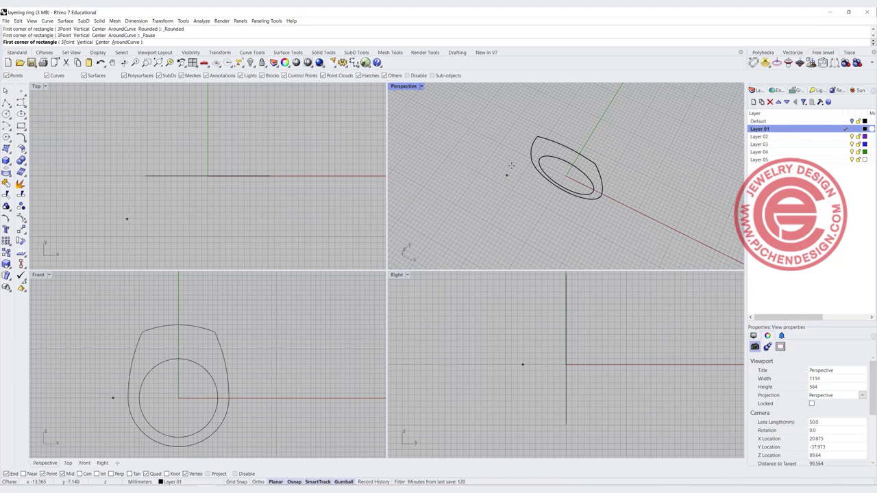
pyautogui.click(21, 127)
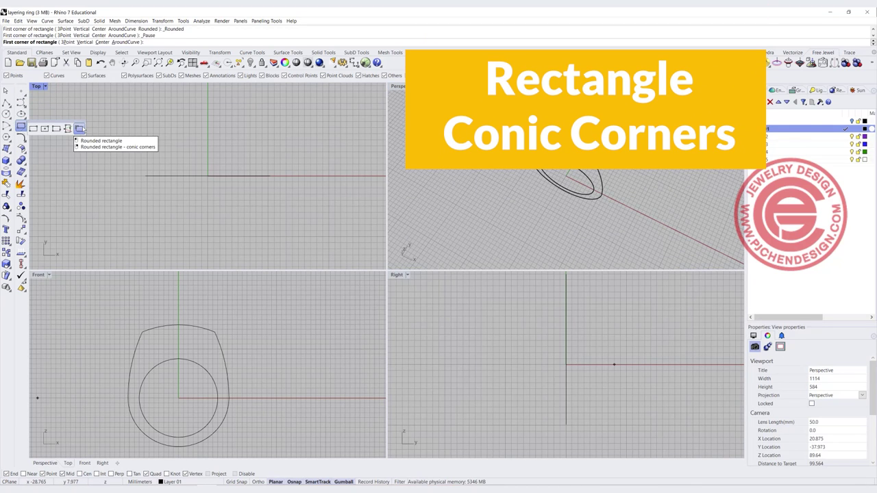
pyautogui.click(67, 42)
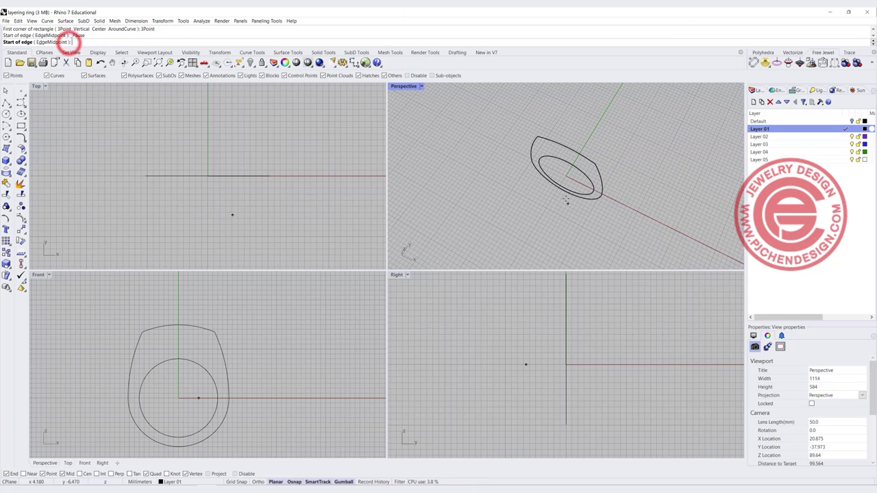
pyautogui.click(539, 138)
pyautogui.scroll(3, 538, 141)
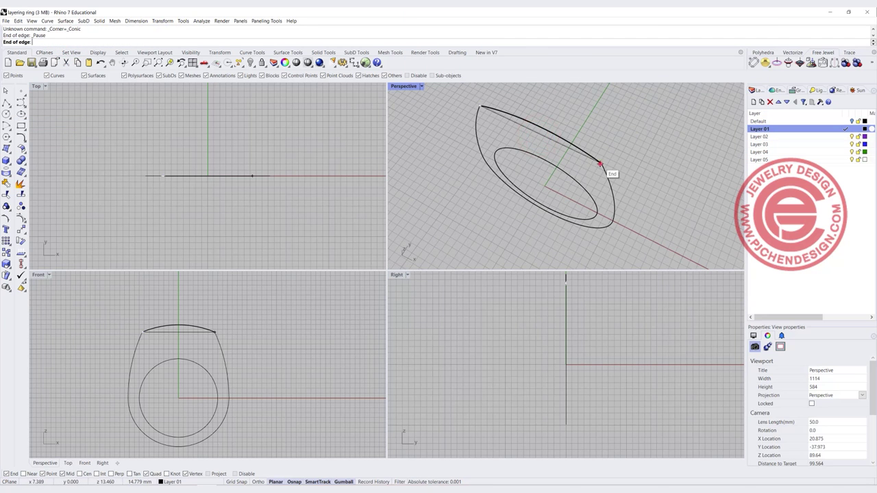
pyautogui.click(600, 164)
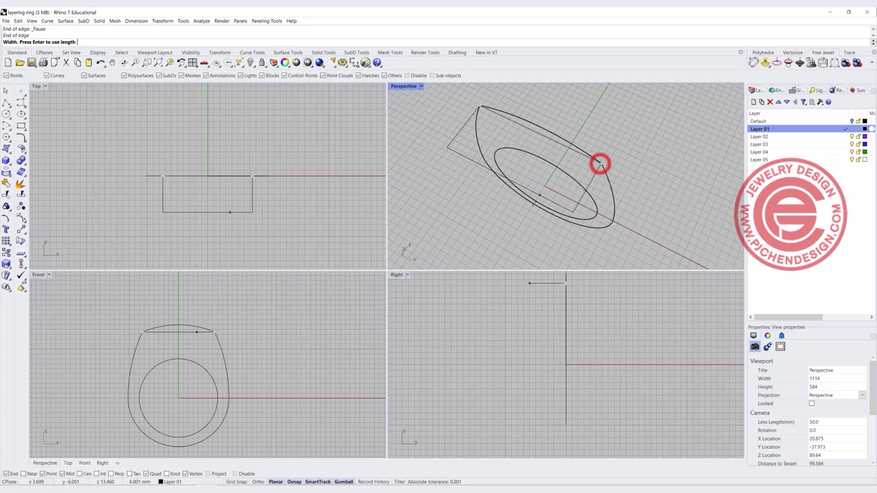
pyautogui.click(512, 219)
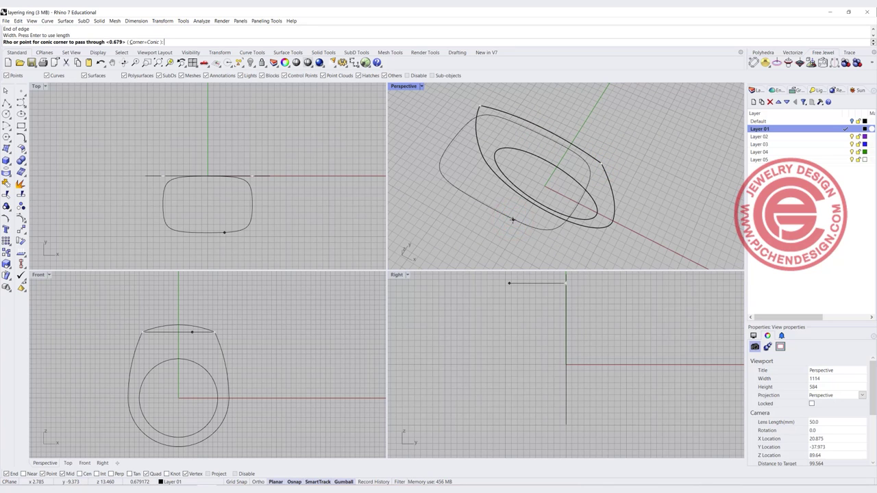
pyautogui.click(512, 220)
# Align the conic-corner rectangle's horizontal center to the ring's X axis in the Top view.
pyautogui.moveTo(287, 211); pyautogui.dragTo(237, 199)
pyautogui.click(21, 264)
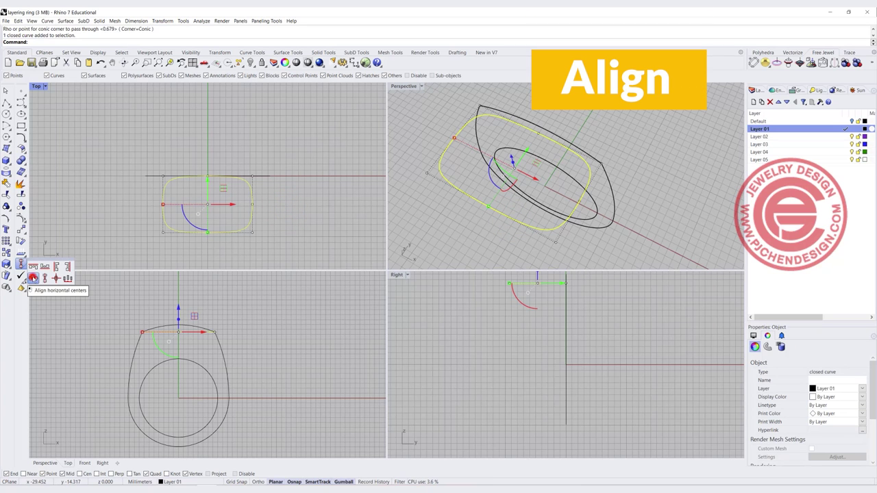
pyautogui.click(32, 277)
pyautogui.click(147, 174)
pyautogui.click(315, 224)
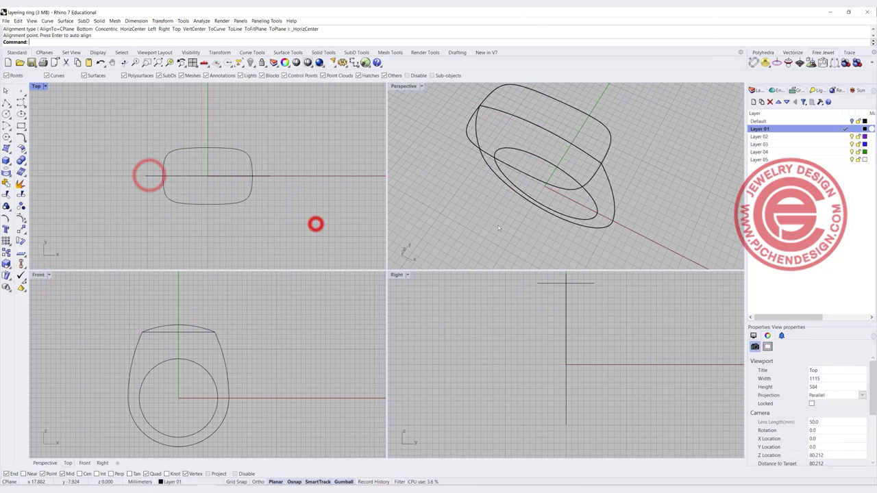
# Scale the conic-corner rectangle slightly wider across the ring, along the Y direction only.
pyautogui.moveTo(498, 228); pyautogui.dragTo(376, 243, button='right')
pyautogui.doubleClick(408, 85)
pyautogui.scroll(-2, 486, 208)
pyautogui.click(323, 189)
pyautogui.scroll(4, 278, 176)
pyautogui.moveTo(279, 172); pyautogui.dragTo(275, 173)
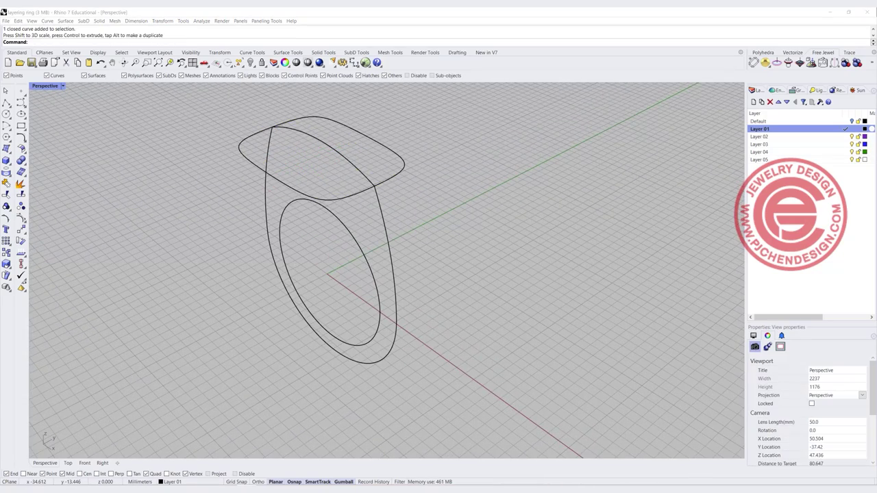
# Split the outer ring curve into two halves at its bottom quadrant point.
pyautogui.moveTo(401, 268); pyautogui.dragTo(451, 270, button='right')
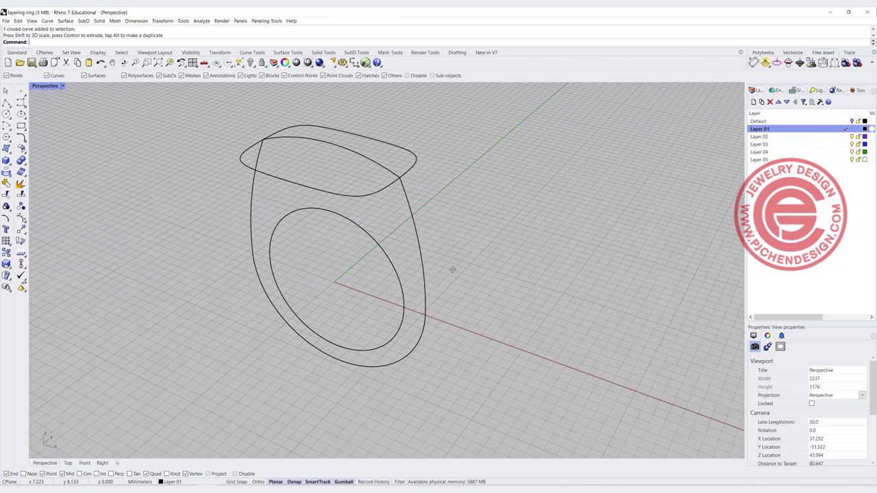
pyautogui.click(421, 246)
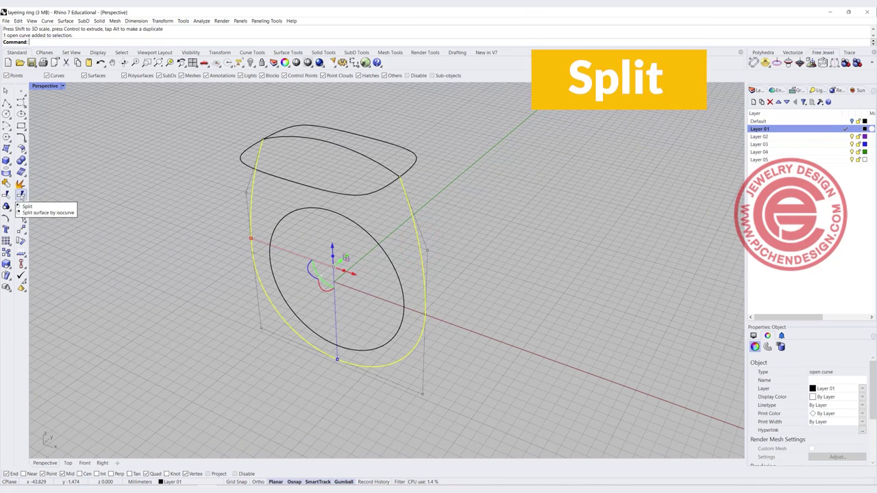
pyautogui.click(20, 196)
pyautogui.click(61, 41)
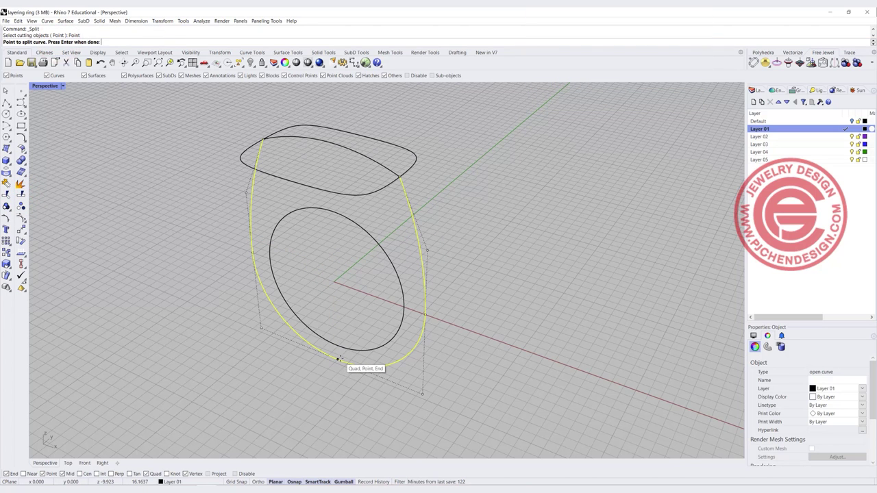
pyautogui.click(338, 358)
pyautogui.rightClick(329, 386)
pyautogui.click(322, 355)
pyautogui.click(345, 359)
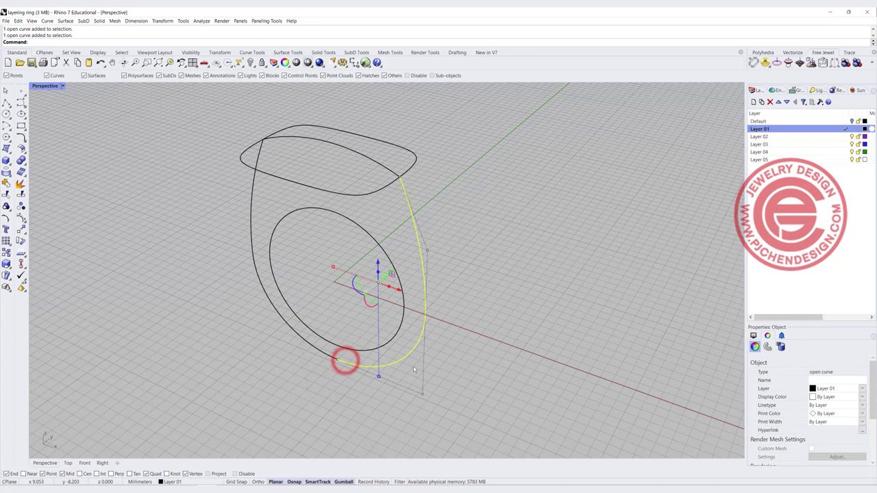
pyautogui.click(499, 323)
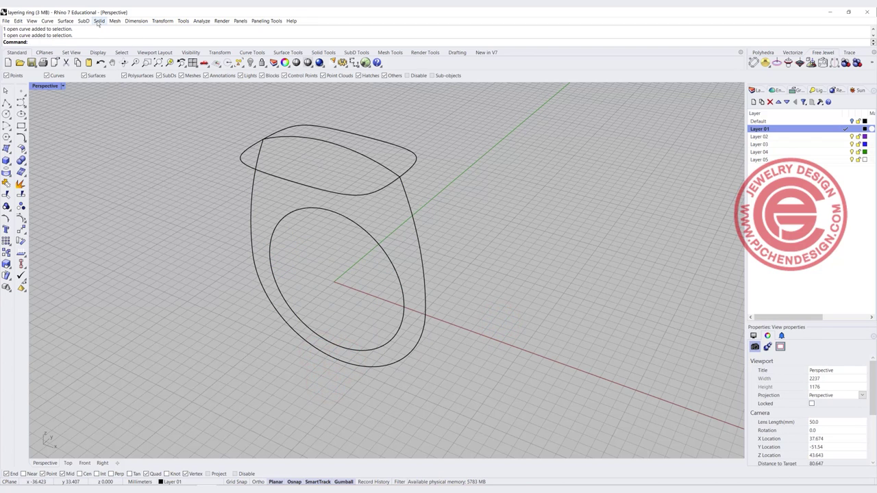
# Create a Sweep 2 Rails surface using the two outer curve halves as rails and the rounded rectangle as cross section.
pyautogui.click(64, 22)
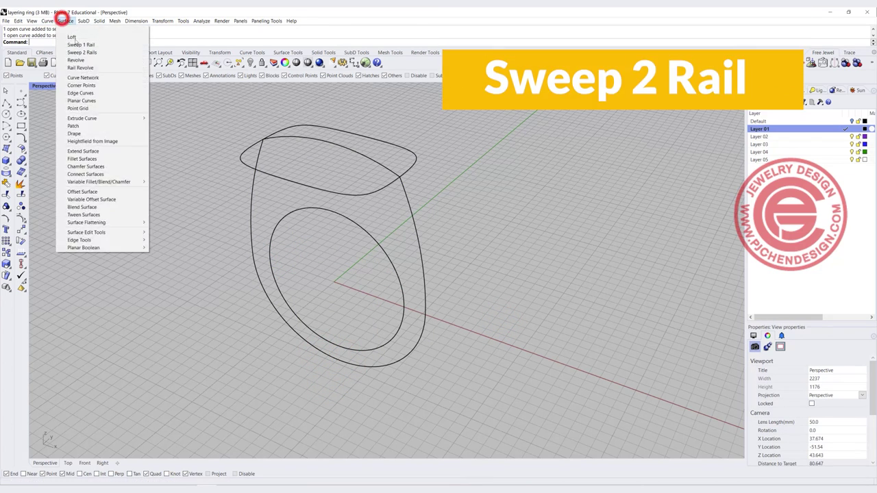
pyautogui.click(81, 50)
pyautogui.click(252, 195)
pyautogui.click(410, 205)
pyautogui.click(382, 188)
pyautogui.press('Return')
pyautogui.press('Return')
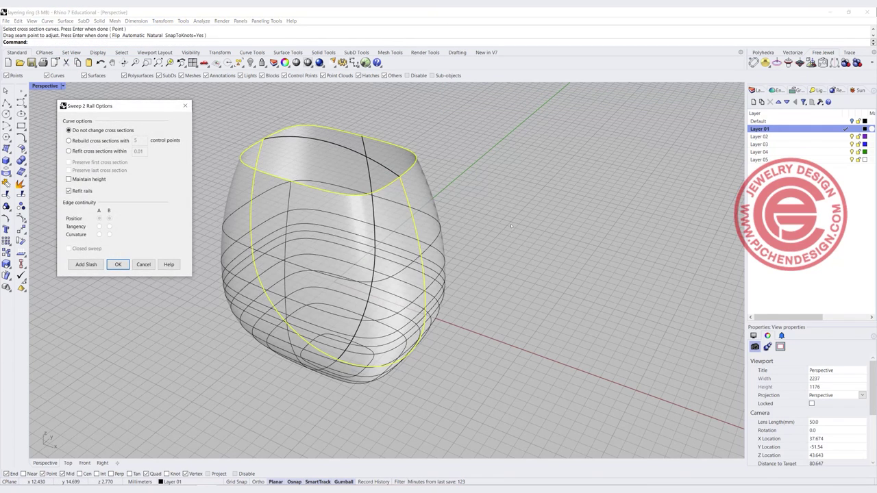
pyautogui.moveTo(402, 214); pyautogui.dragTo(317, 213, button='right')
pyautogui.click(118, 268)
pyautogui.moveTo(434, 254); pyautogui.dragTo(504, 255, button='right')
pyautogui.click(394, 181)
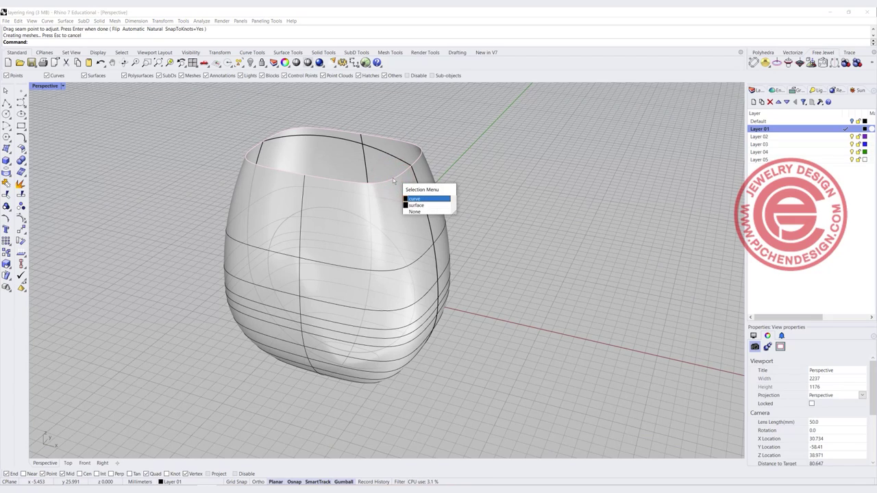
pyautogui.click(551, 200)
# Split the shallow top arc into two halves at its highest point.
pyautogui.moveTo(550, 198); pyautogui.dragTo(419, 172, button='right')
pyautogui.click(427, 166)
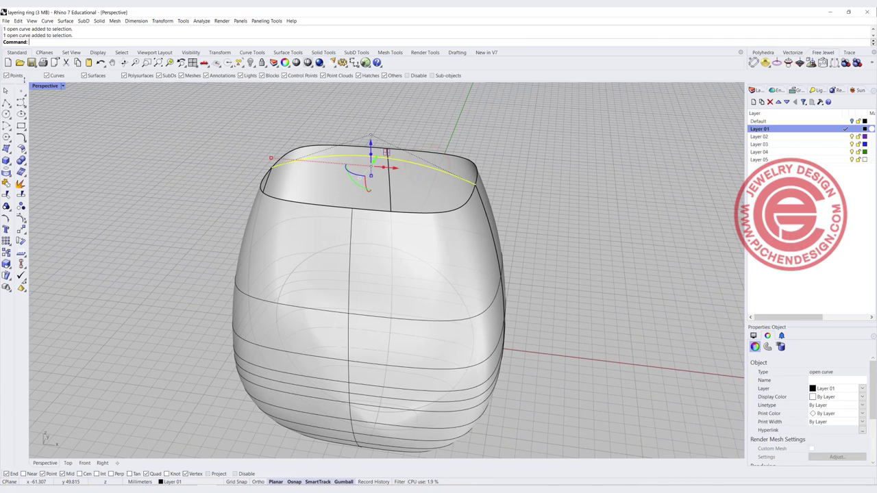
pyautogui.doubleClick(39, 86)
pyautogui.doubleClick(34, 275)
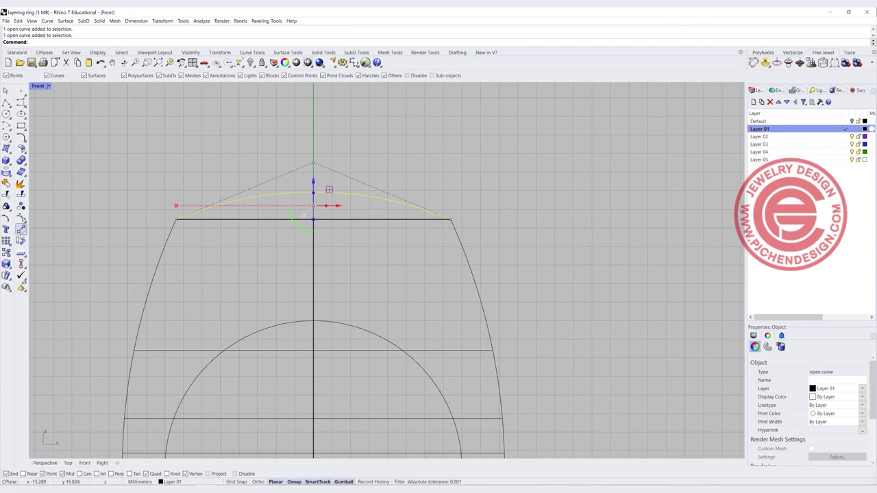
pyautogui.click(21, 194)
pyautogui.click(61, 42)
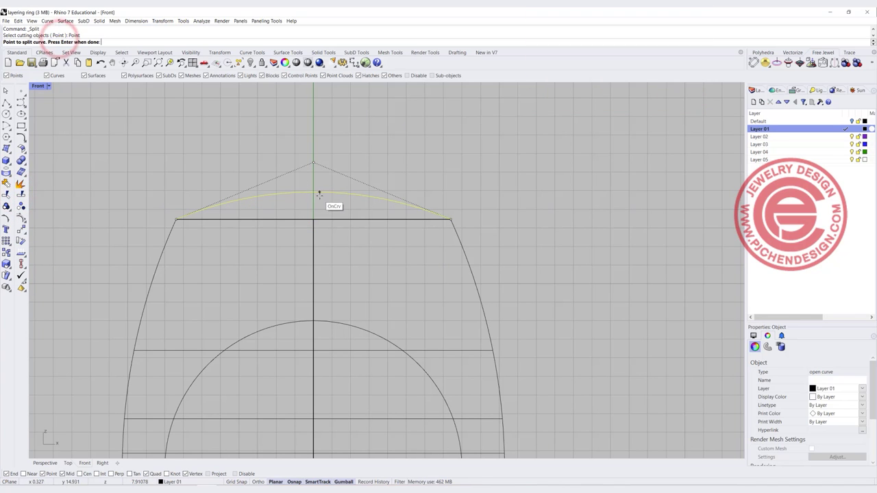
pyautogui.click(314, 193)
pyautogui.press('Return')
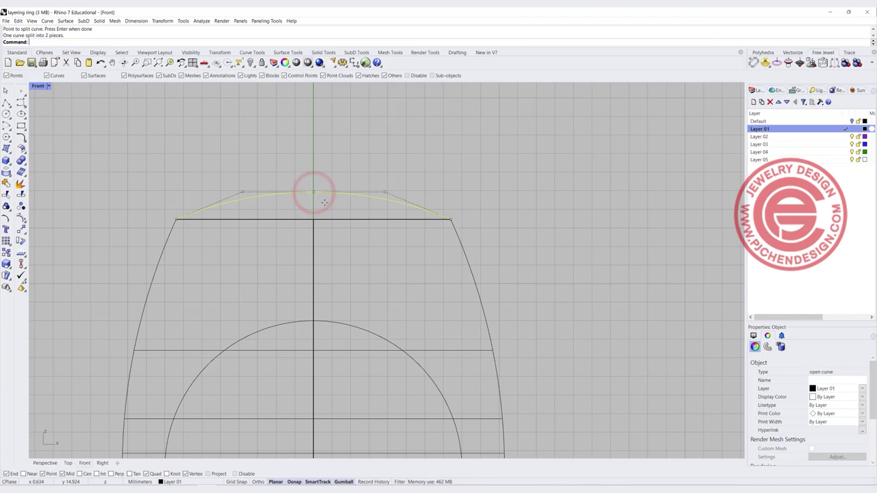
pyautogui.click(324, 201)
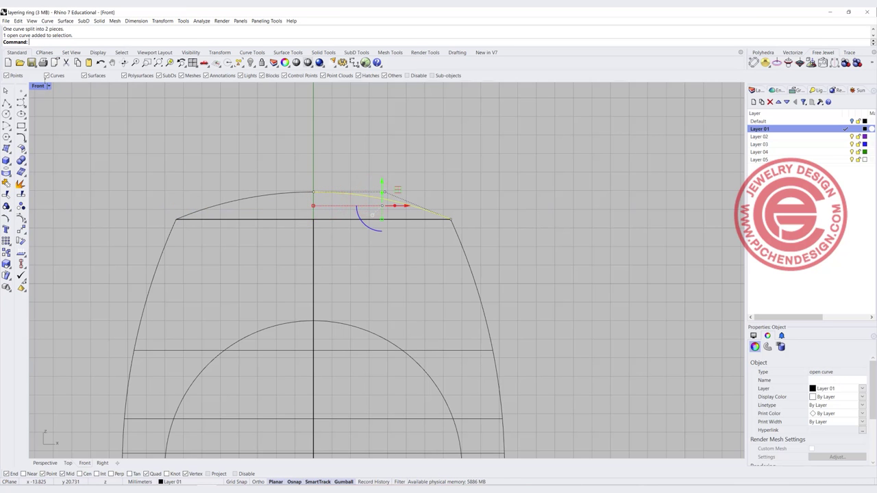
# Rail Revolve the right half of the top arc along the rounded rectangle about a vertical axis through the arc's apex.
pyautogui.doubleClick(39, 85)
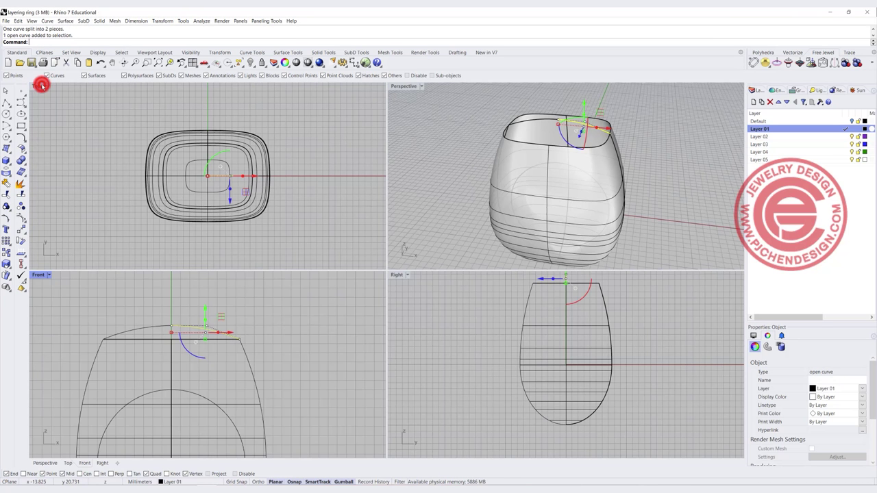
pyautogui.doubleClick(404, 86)
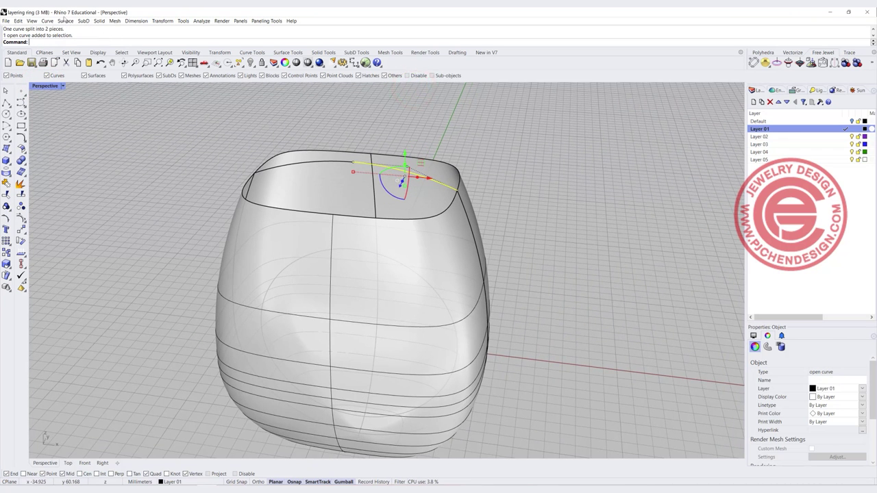
pyautogui.click(65, 20)
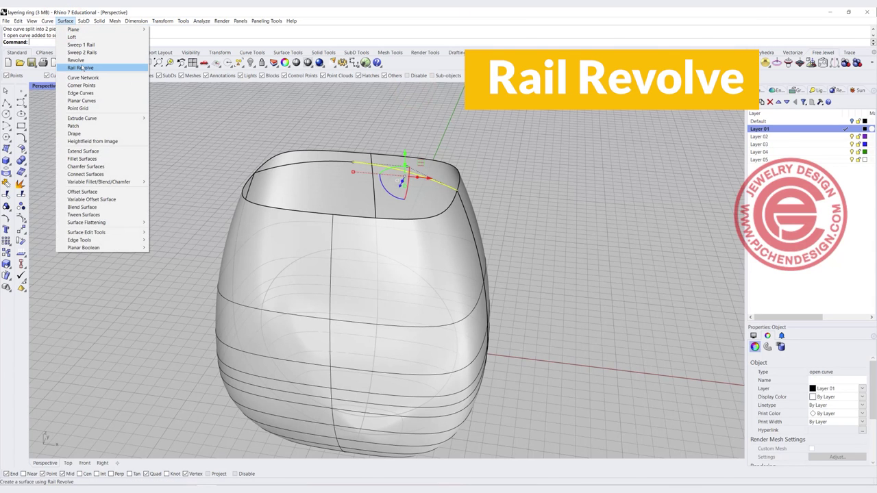
pyautogui.click(219, 117)
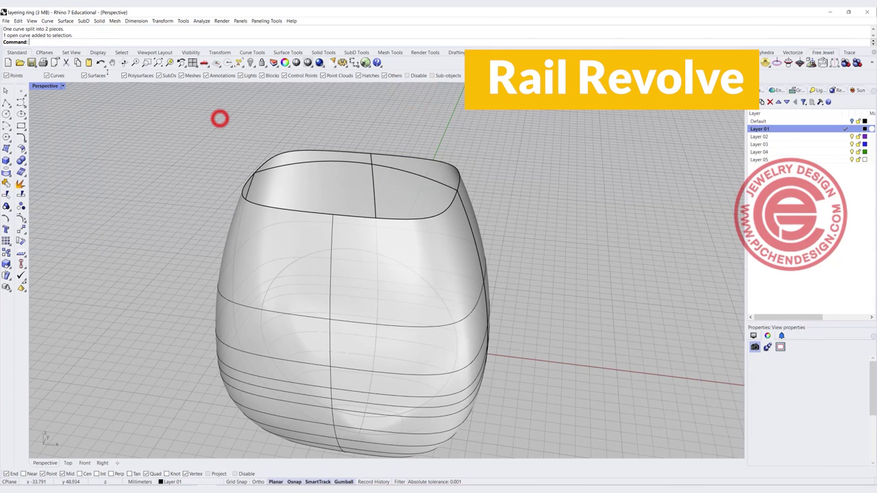
pyautogui.click(65, 20)
pyautogui.click(83, 68)
pyautogui.moveTo(469, 180); pyautogui.dragTo(426, 194, button='right')
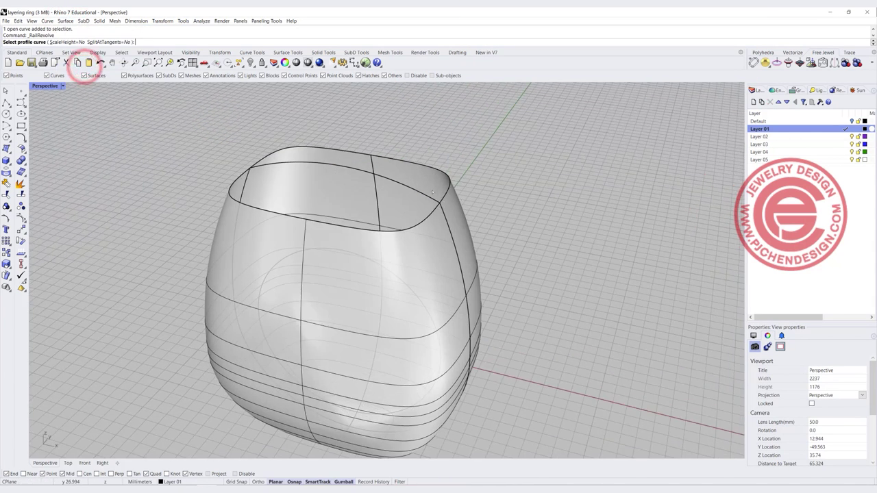
pyautogui.click(425, 195)
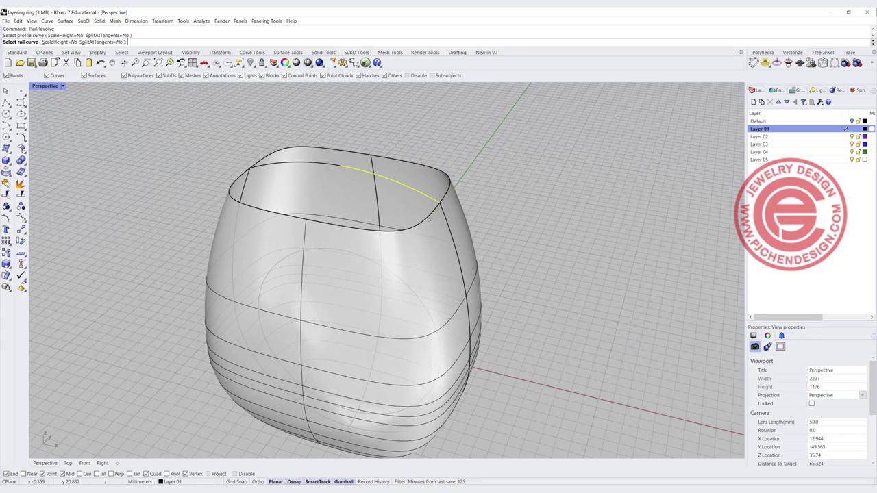
pyautogui.click(430, 221)
pyautogui.click(446, 239)
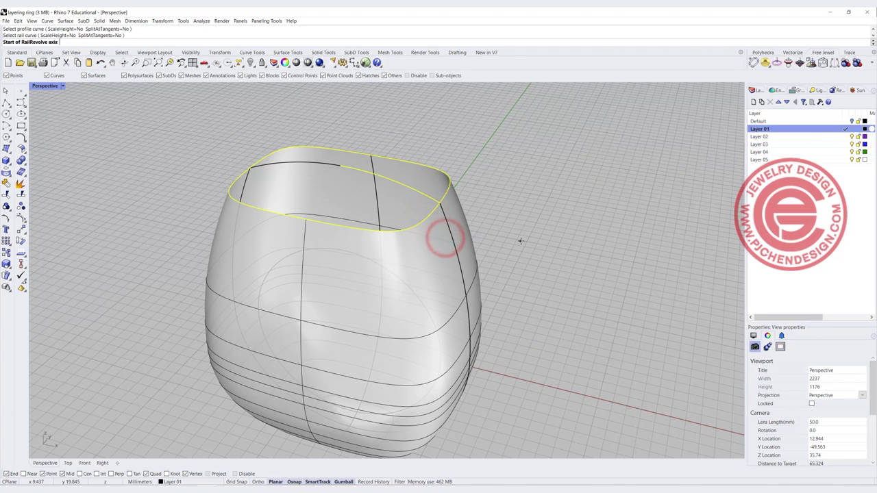
pyautogui.click(341, 166)
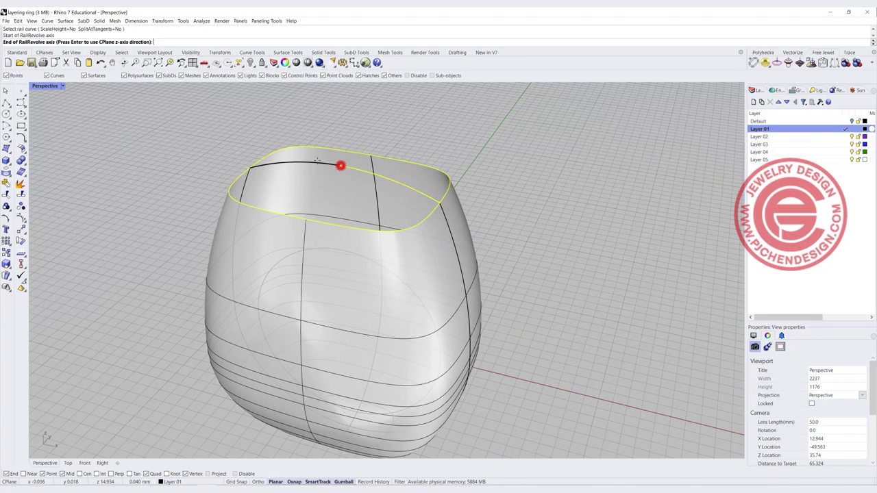
pyautogui.doubleClick(45, 86)
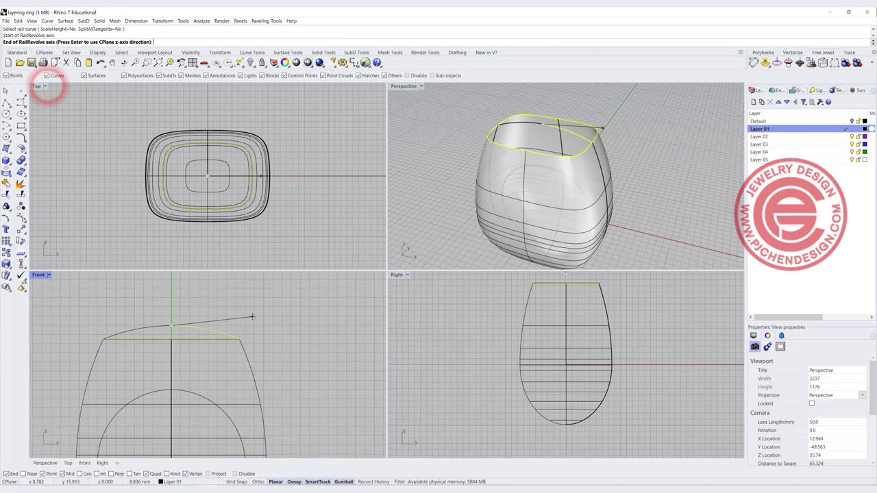
pyautogui.click(174, 301)
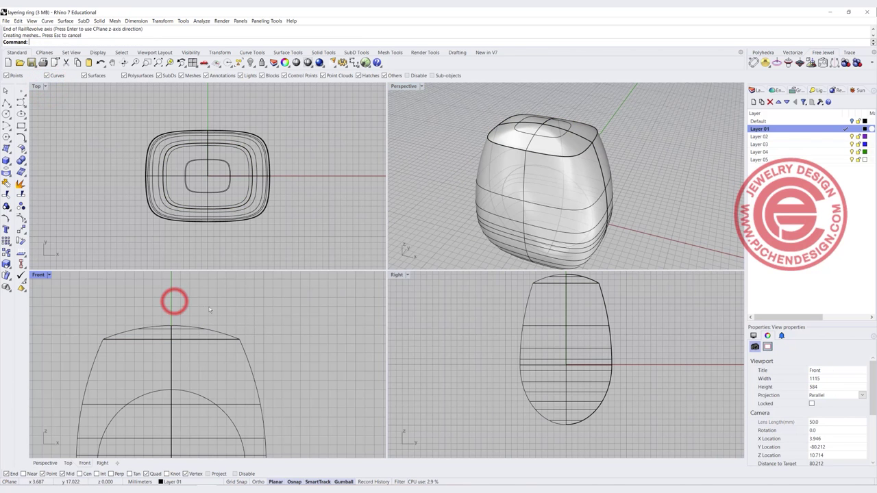
# Join all the ring's surfaces and curves, combining the swept body with the domed top.
pyautogui.doubleClick(404, 86)
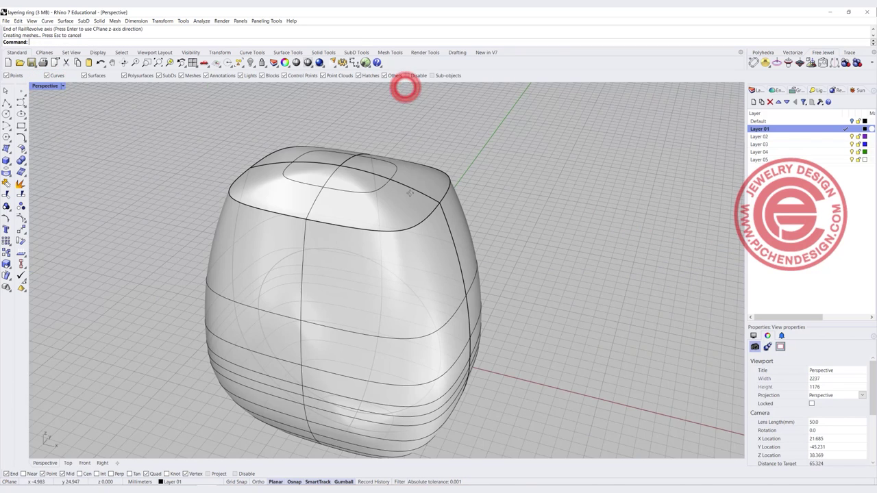
pyautogui.hotkey('ctrl', 'a')
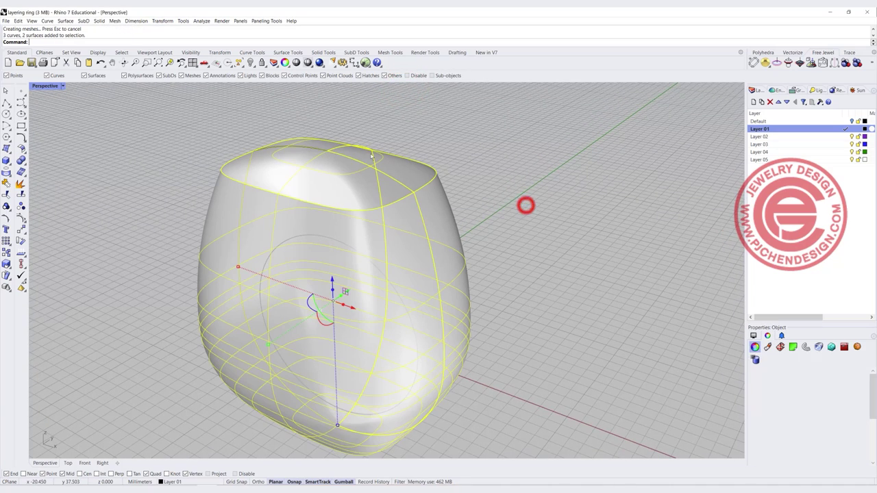
pyautogui.click(5, 184)
# Inspect the joined body in Rendered and Ghosted display modes and examine the sharp edge around its domed top.
pyautogui.click(63, 85)
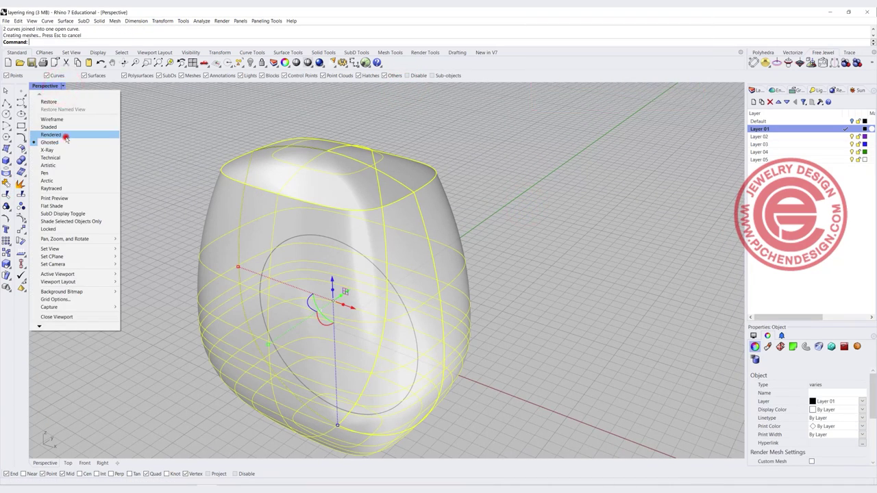
pyautogui.click(60, 134)
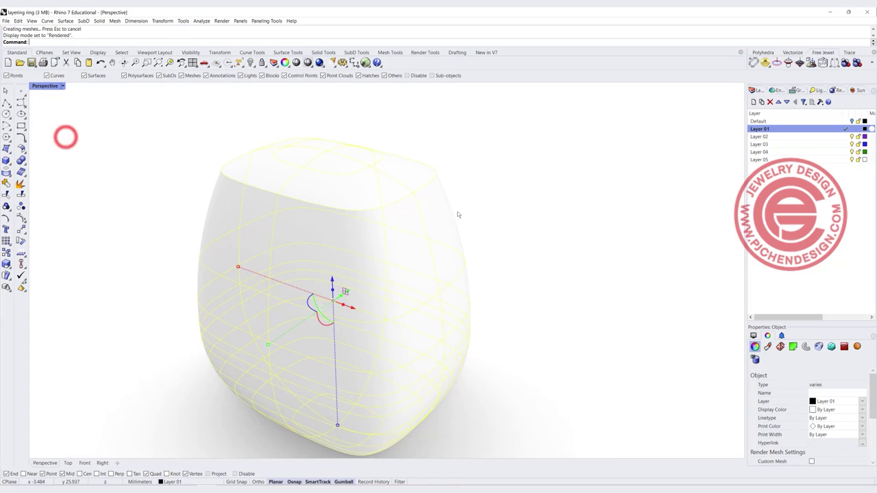
pyautogui.click(63, 87)
pyautogui.click(57, 141)
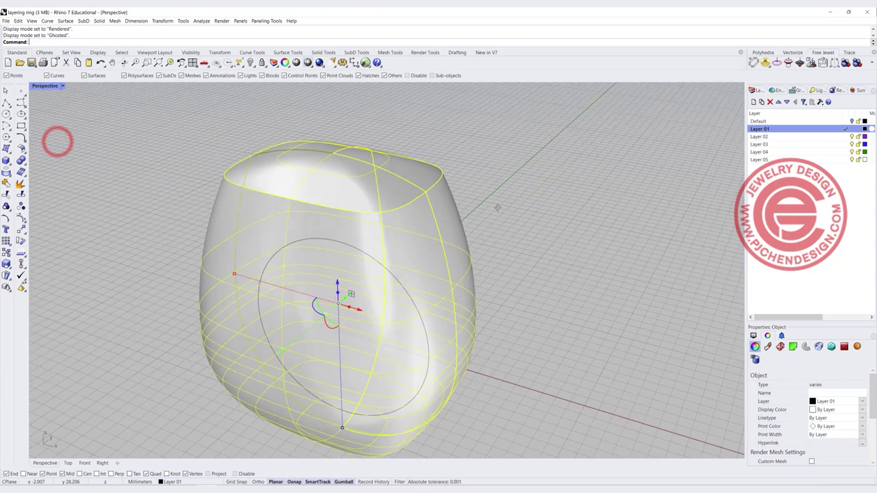
pyautogui.scroll(3, 498, 206)
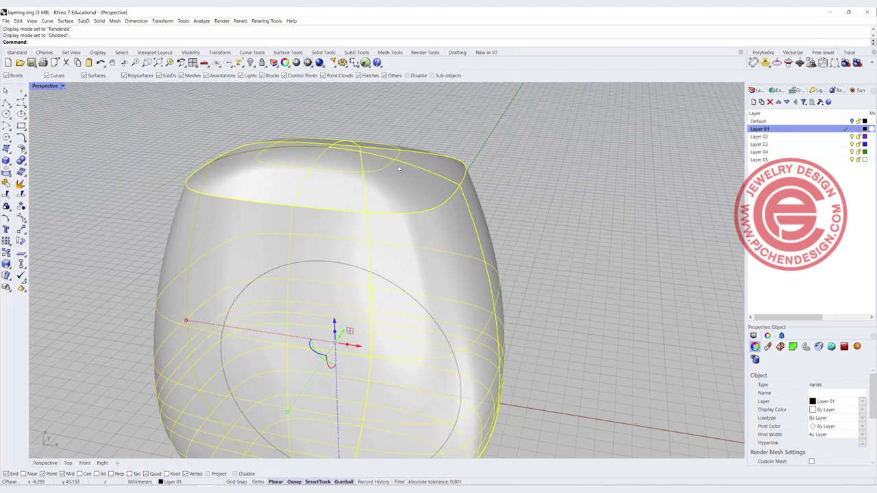
pyautogui.click(401, 167)
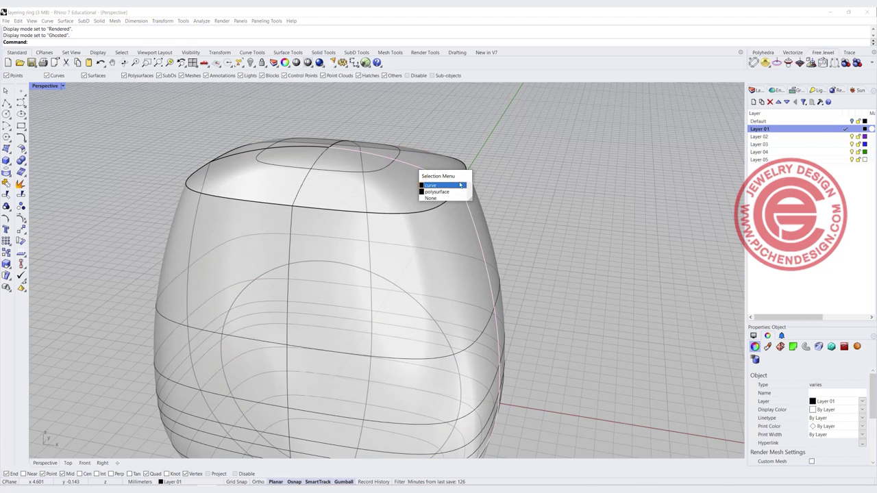
pyautogui.click(577, 202)
pyautogui.moveTo(534, 215); pyautogui.dragTo(504, 207, button='right')
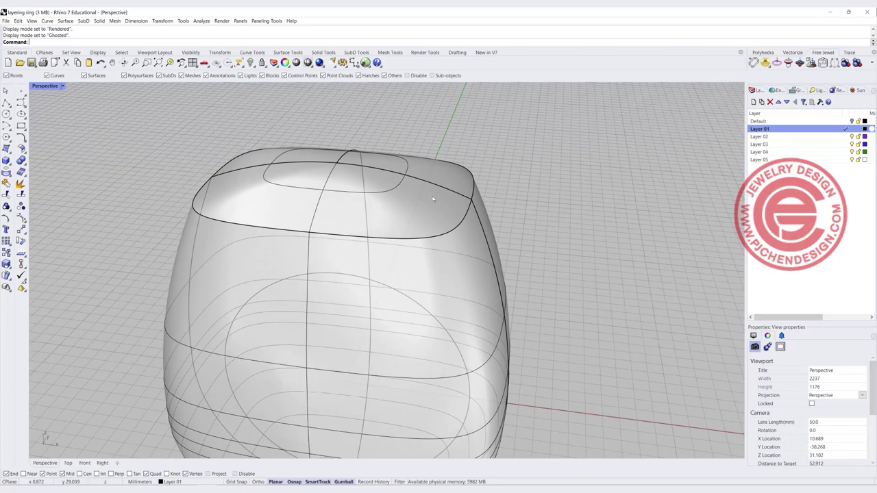
pyautogui.moveTo(439, 197); pyautogui.dragTo(441, 193, button='right')
# Fillet the rounded-rectangle edge between the dome and the body with a radius of 1.
pyautogui.click(21, 160)
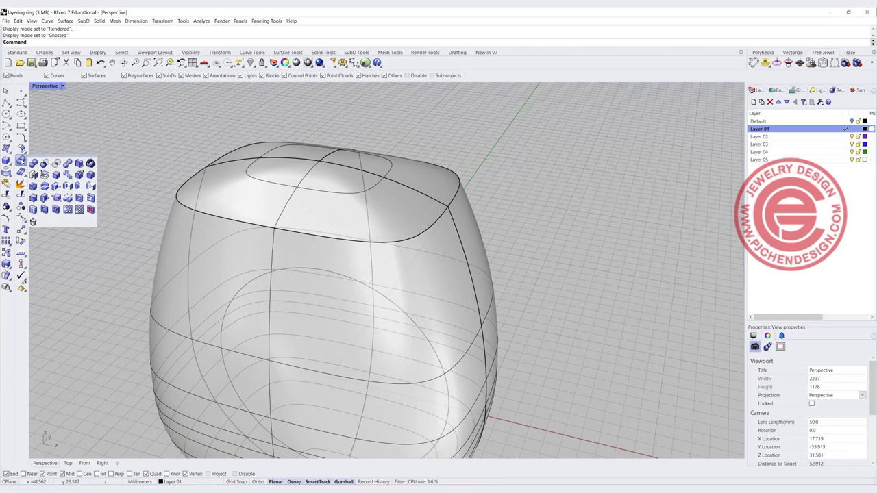
pyautogui.click(90, 175)
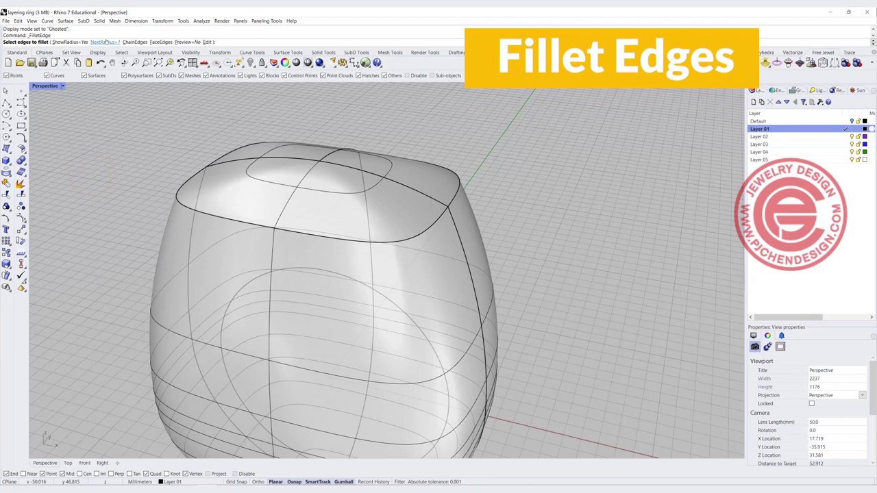
pyautogui.doubleClick(54, 87)
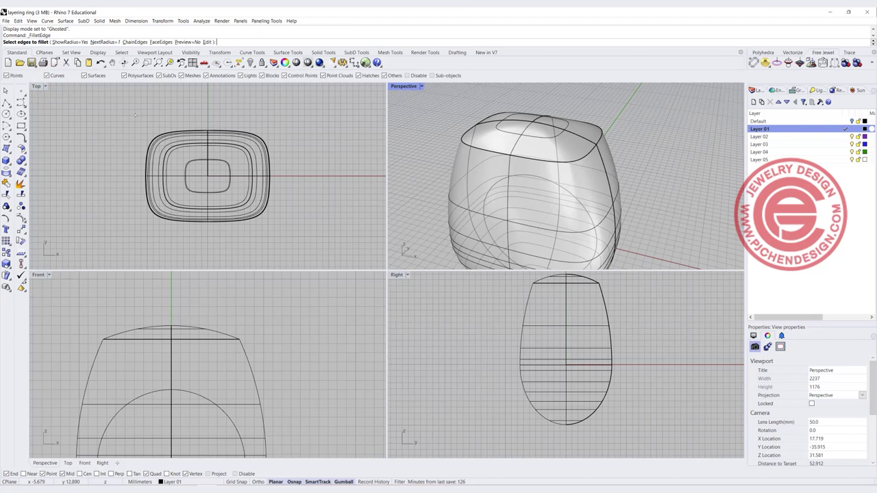
pyautogui.scroll(3, 220, 337)
pyautogui.click(544, 160)
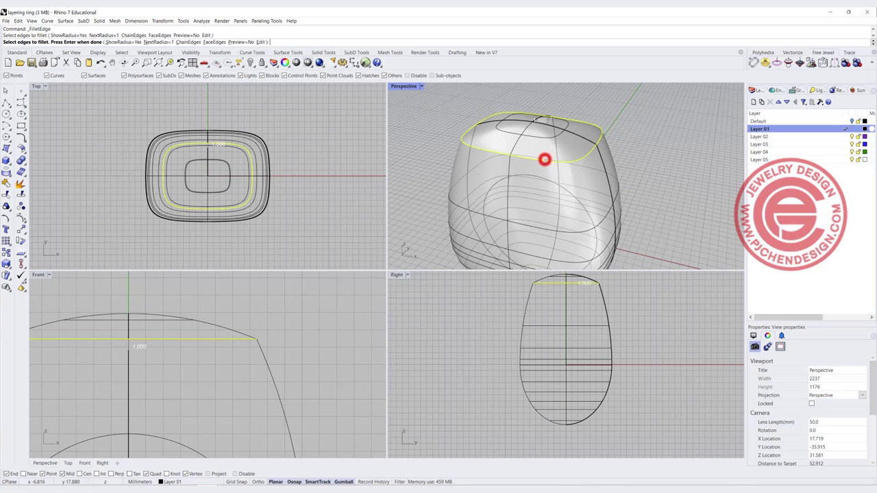
pyautogui.press('Return')
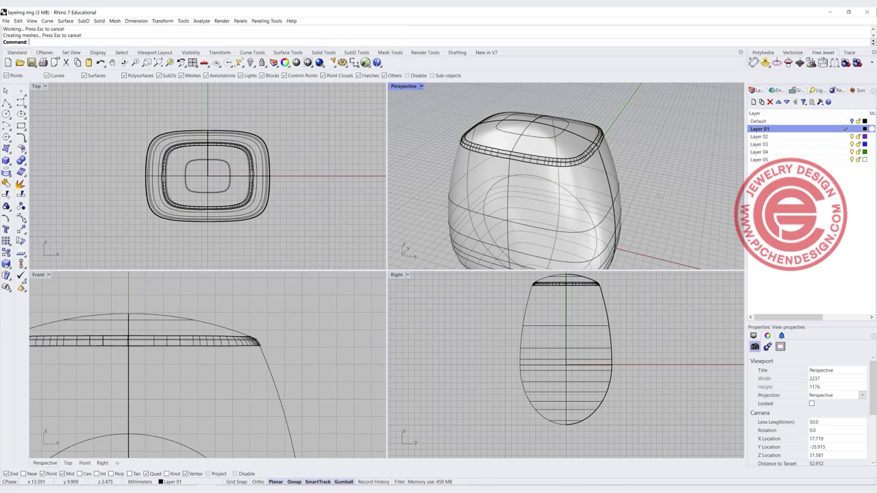
# Examine the filleted top edge up close in Rendered and Ghosted display modes and undo the fillet.
pyautogui.click(419, 87)
pyautogui.click(422, 134)
pyautogui.moveTo(549, 183); pyautogui.dragTo(626, 197, button='right')
pyautogui.click(421, 86)
pyautogui.click(411, 141)
pyautogui.doubleClick(409, 87)
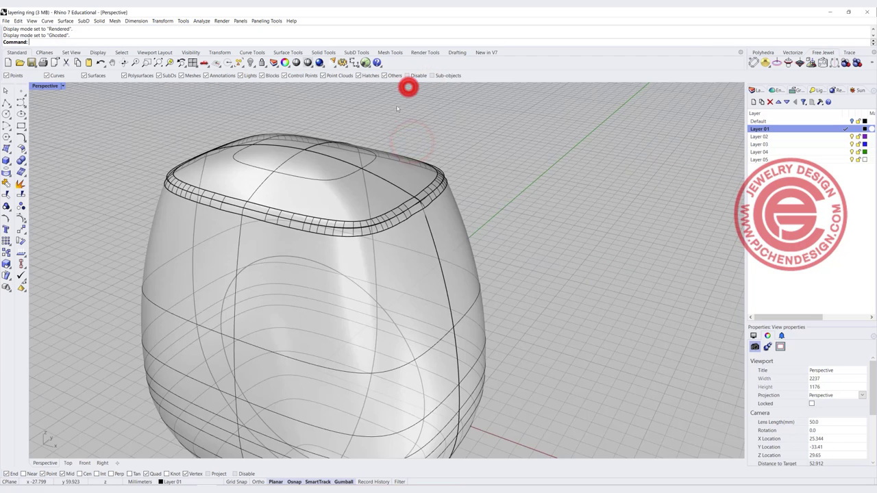
pyautogui.scroll(6, 401, 89)
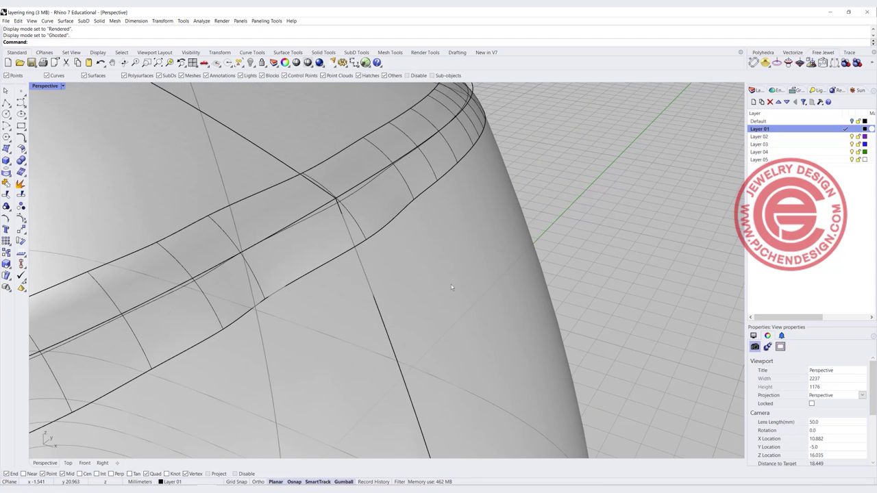
pyautogui.scroll(-3, 365, 194)
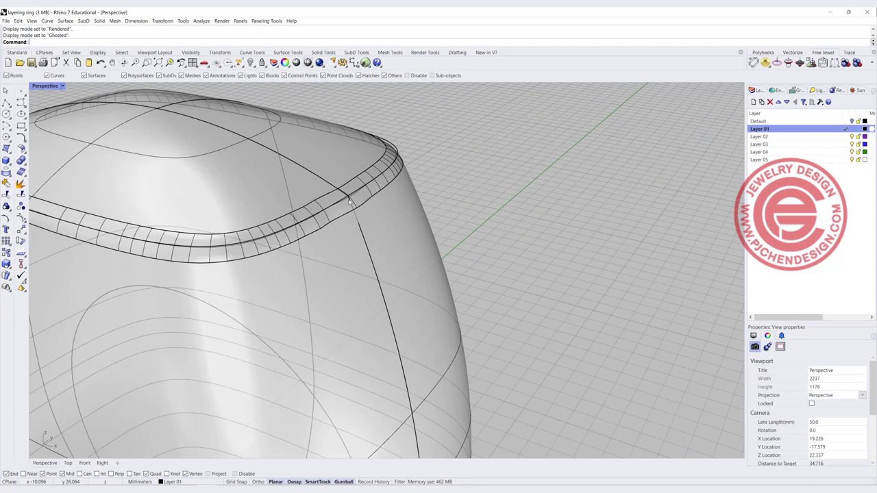
pyautogui.hotkey('ctrl', 'z')
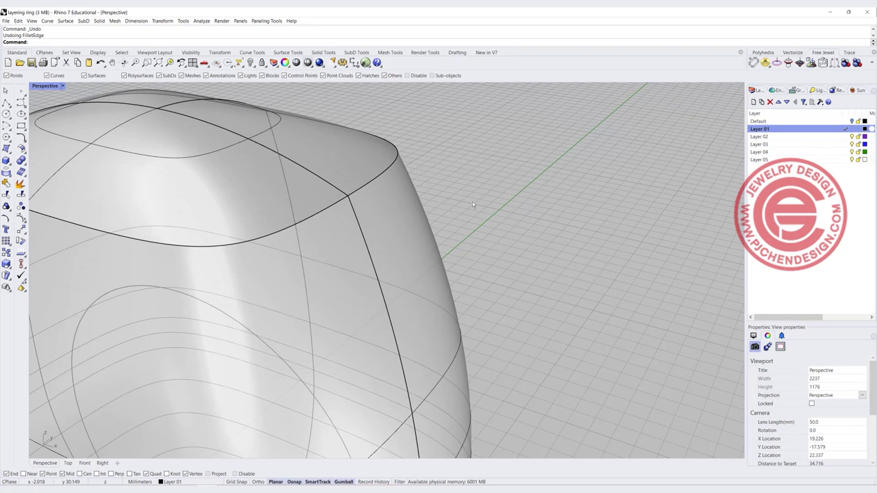
# Draw a thin horizontal rectangle in the Front view across the dome's lower edge, extending past both sides of the body.
pyautogui.scroll(-2, 467, 200)
pyautogui.doubleClick(44, 86)
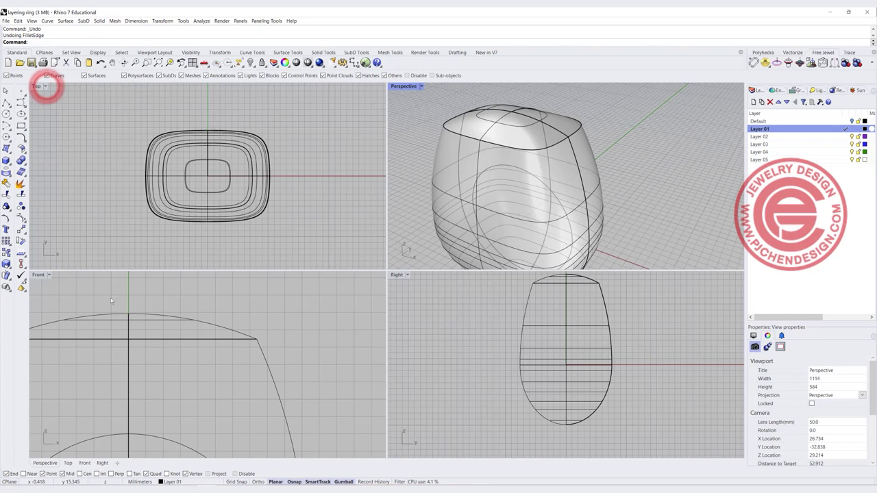
pyautogui.doubleClick(39, 275)
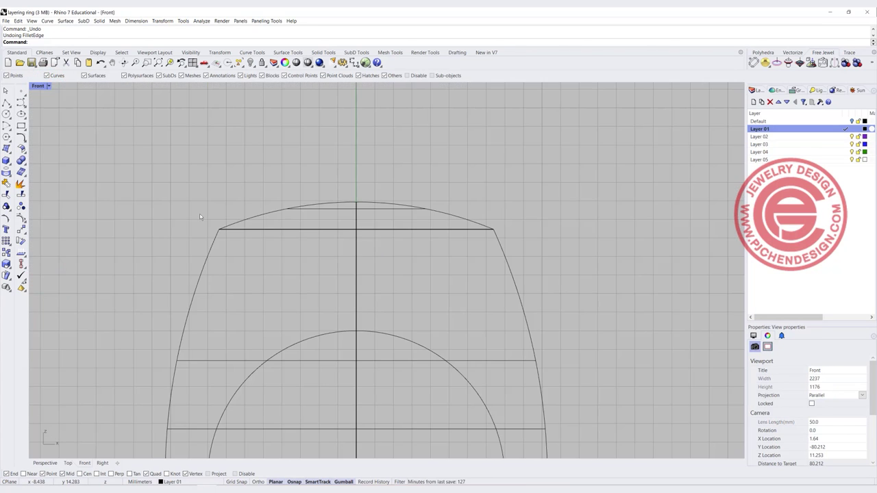
pyautogui.click(21, 126)
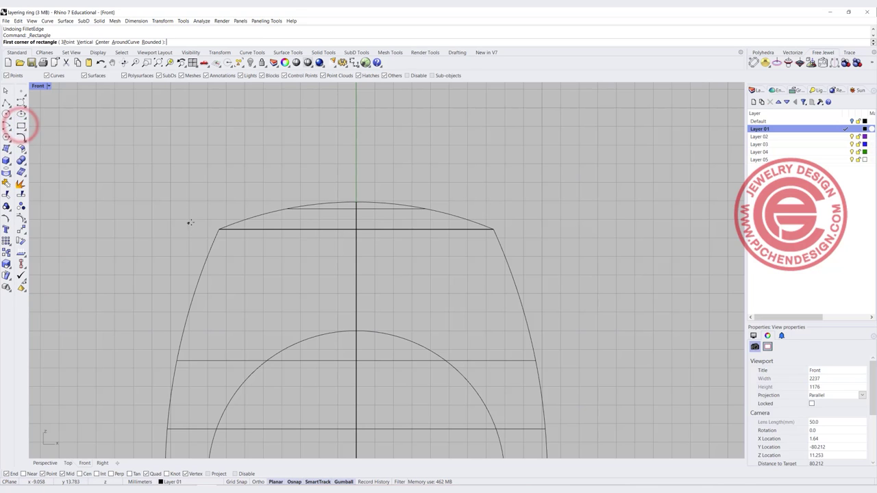
pyautogui.click(192, 218)
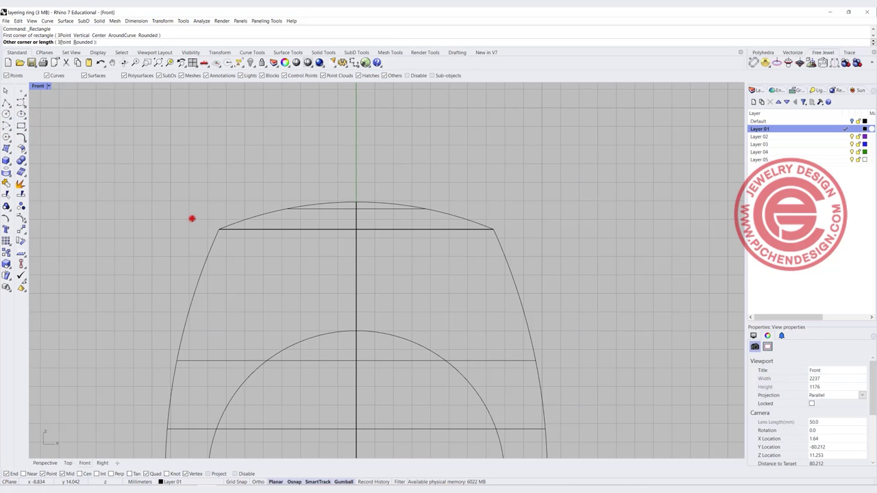
pyautogui.click(561, 241)
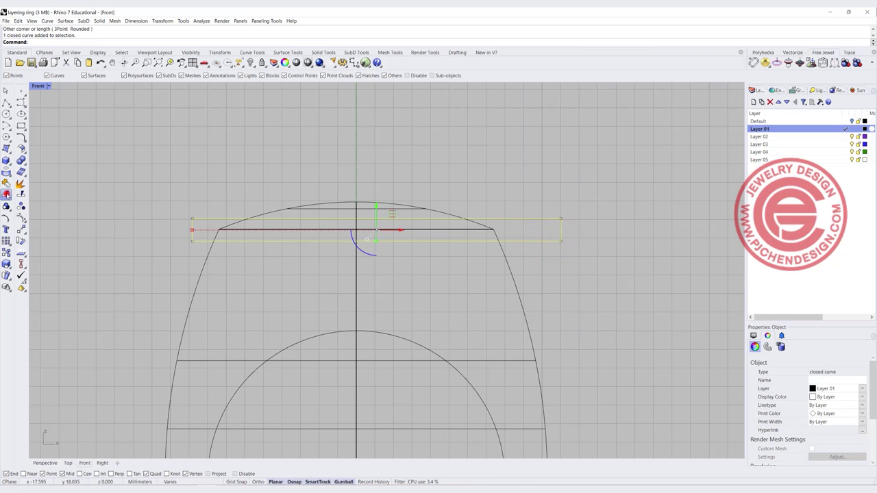
# Trim away the band of dome and body surface lying inside the rectangle.
pyautogui.click(6, 194)
pyautogui.click(480, 227)
pyautogui.click(501, 251)
pyautogui.press('Return')
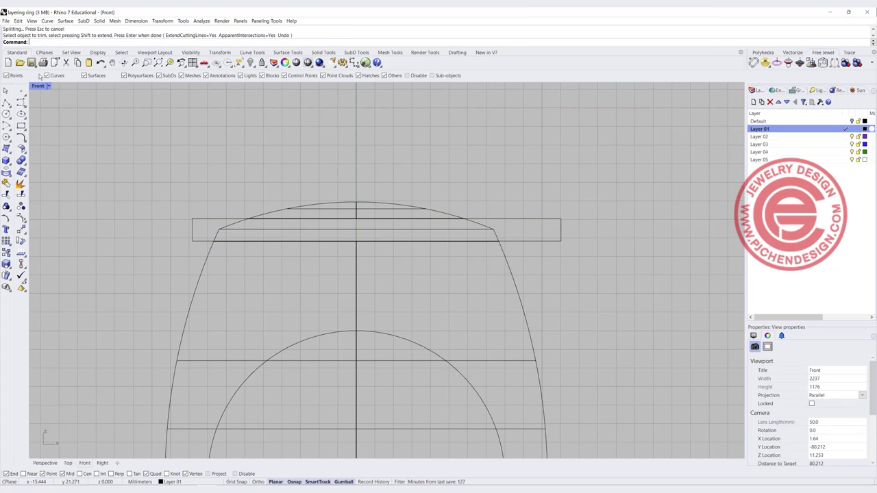
# Bridge the trimmed gap with a Blend Surface between the dome and body edges, using Curvature continuity and 1.0 bulge on both.
pyautogui.doubleClick(36, 88)
pyautogui.doubleClick(398, 86)
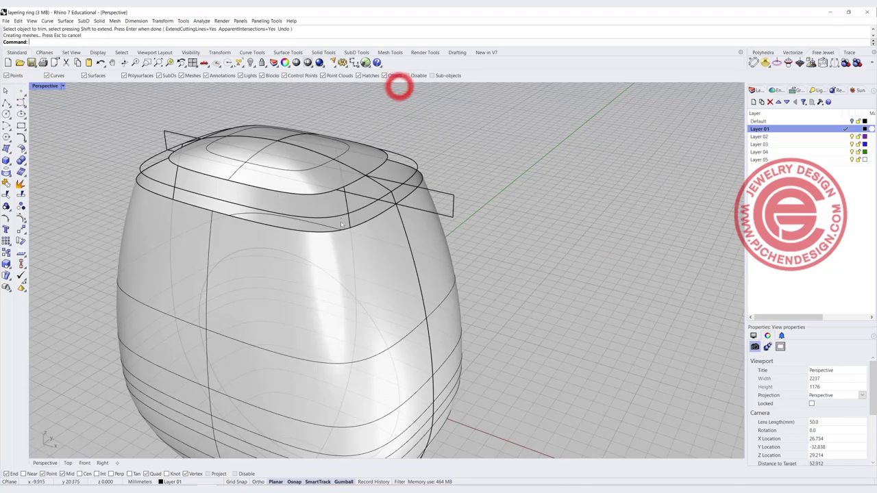
pyautogui.moveTo(279, 226); pyautogui.dragTo(289, 197, button='right')
pyautogui.moveTo(471, 250)
pyautogui.mouseDown(button='right')
pyautogui.moveTo(476, 266)
pyautogui.moveTo(485, 248)
pyautogui.mouseUp(button='right')
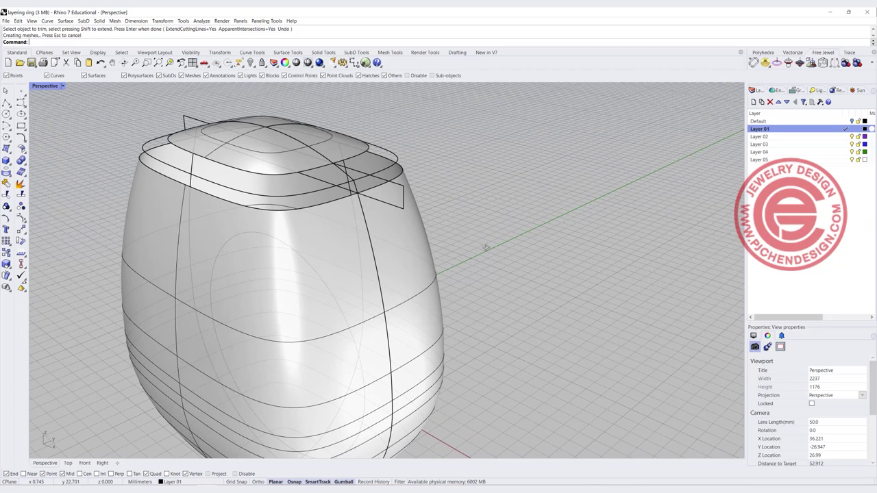
pyautogui.click(21, 150)
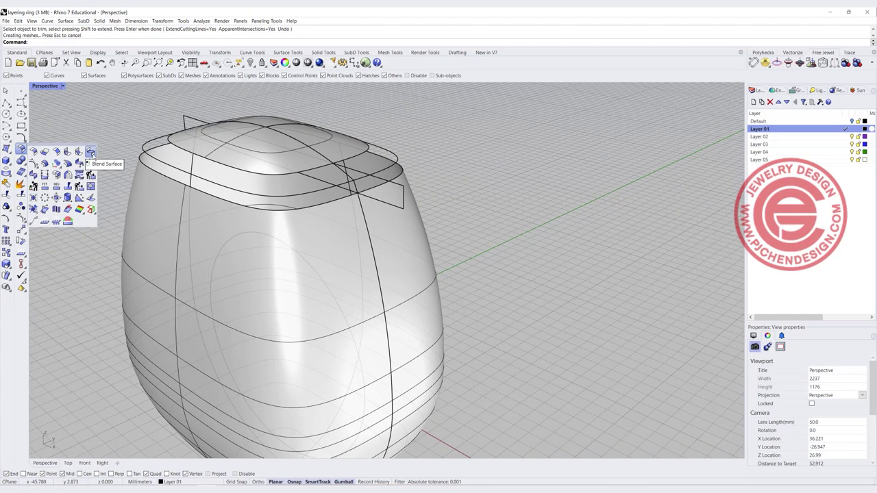
pyautogui.click(91, 152)
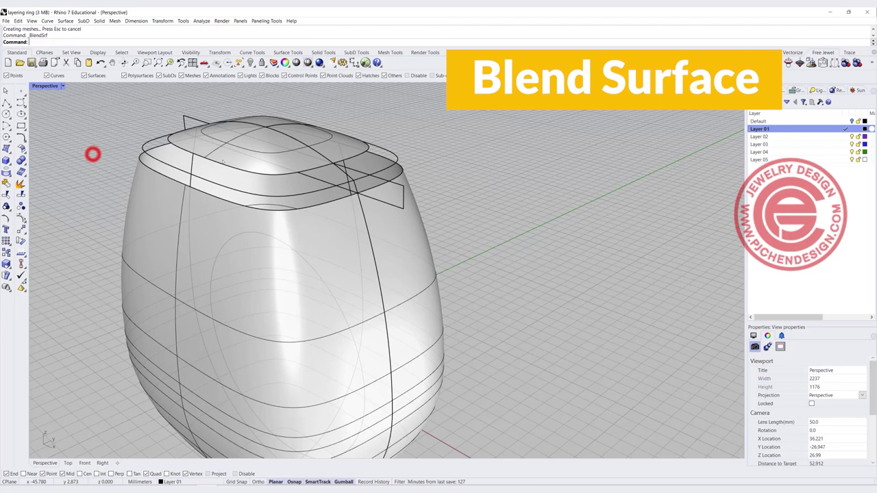
pyautogui.click(324, 165)
pyautogui.click(332, 198)
pyautogui.press('Return')
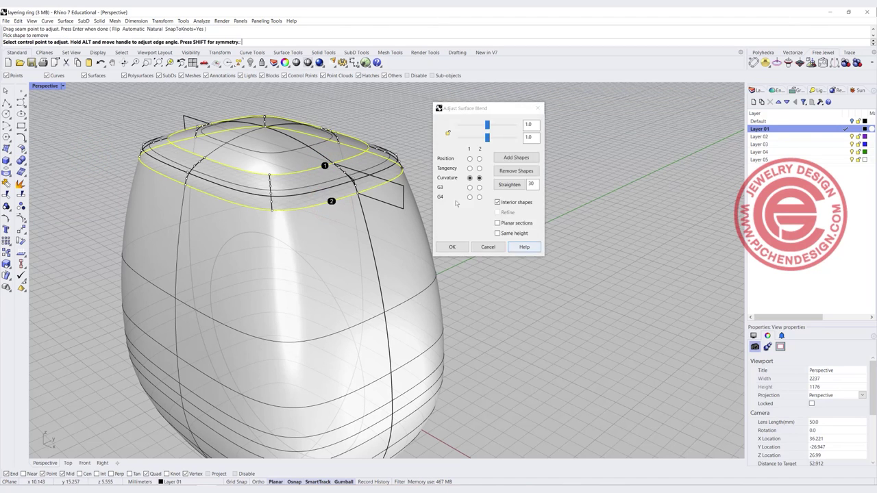
pyautogui.moveTo(366, 173)
pyautogui.mouseDown(button='right')
pyautogui.moveTo(299, 166)
pyautogui.moveTo(311, 155)
pyautogui.moveTo(348, 158)
pyautogui.moveTo(364, 172)
pyautogui.mouseUp(button='right')
pyautogui.click(452, 247)
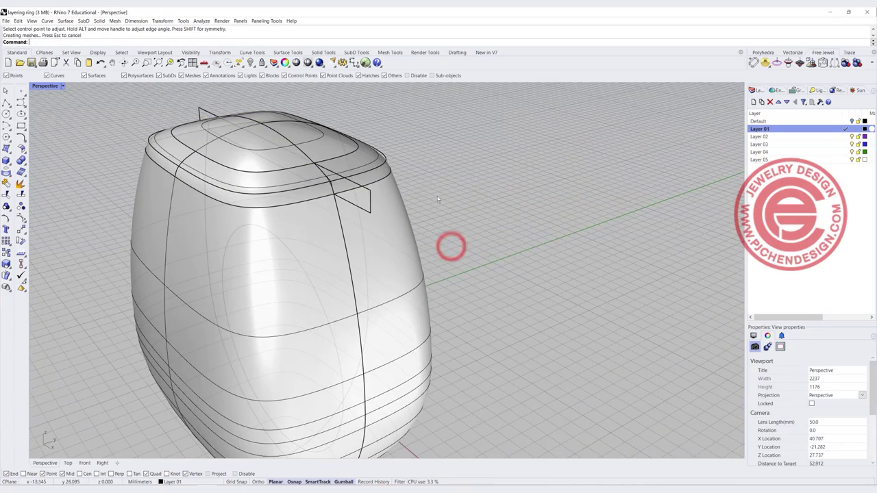
# Join the dome, the blend surface and the ring body.
pyautogui.scroll(3, 295, 181)
pyautogui.click(294, 182)
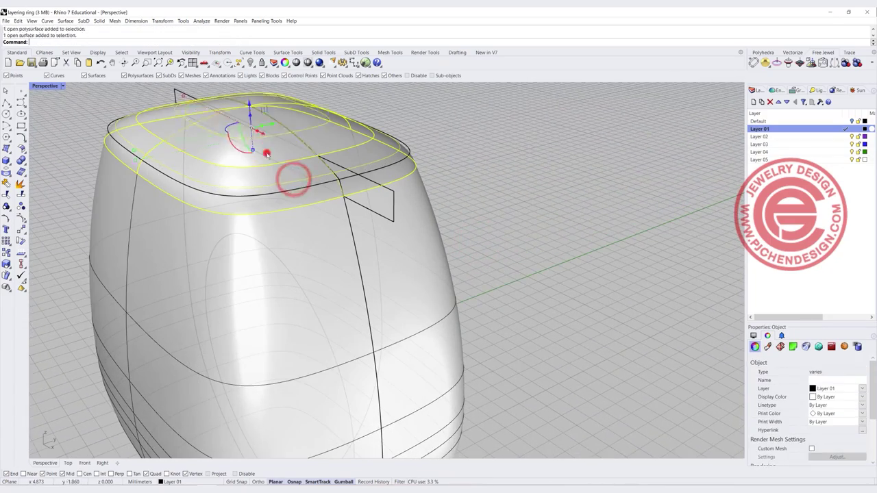
pyautogui.keyDown('shift'); pyautogui.click(276, 250); pyautogui.keyUp('shift')
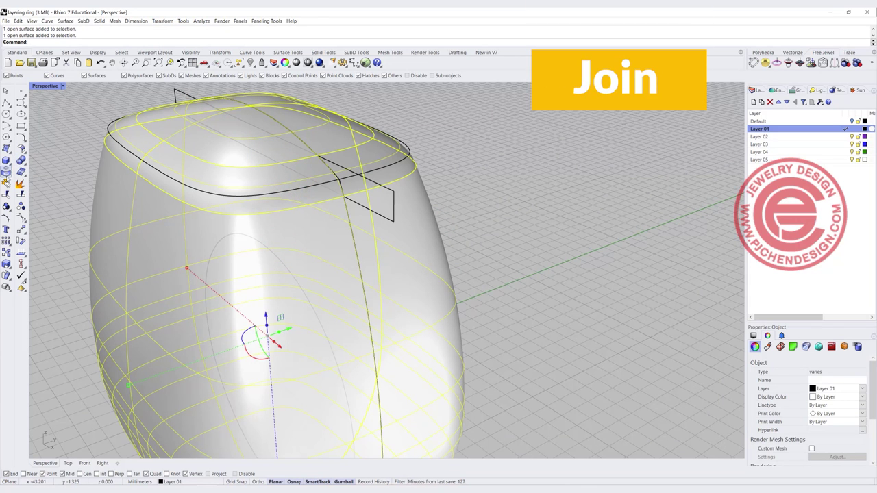
pyautogui.click(6, 172)
pyautogui.click(81, 103)
# Inspect the blended top edge from the front in Rendered display mode and return the view to Ghosted.
pyautogui.click(62, 85)
pyautogui.click(55, 131)
pyautogui.moveTo(470, 217); pyautogui.dragTo(307, 157, button='right')
pyautogui.click(62, 86)
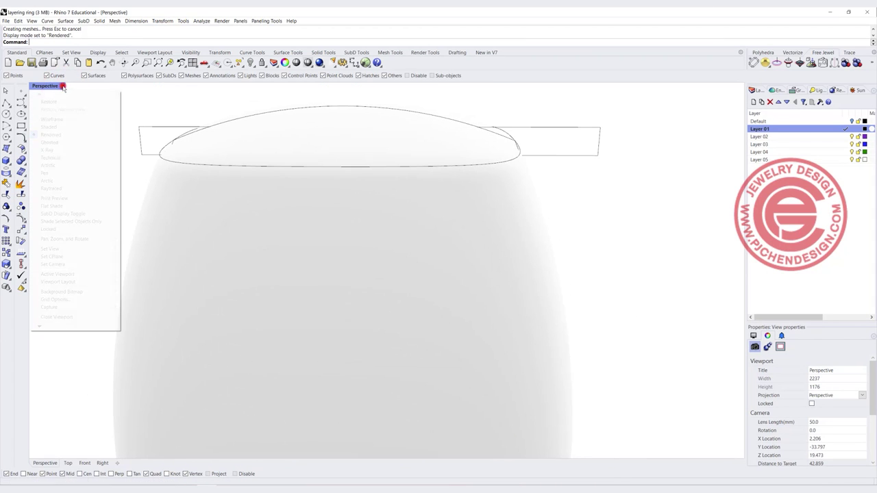
pyautogui.click(52, 141)
pyautogui.scroll(-5, 465, 222)
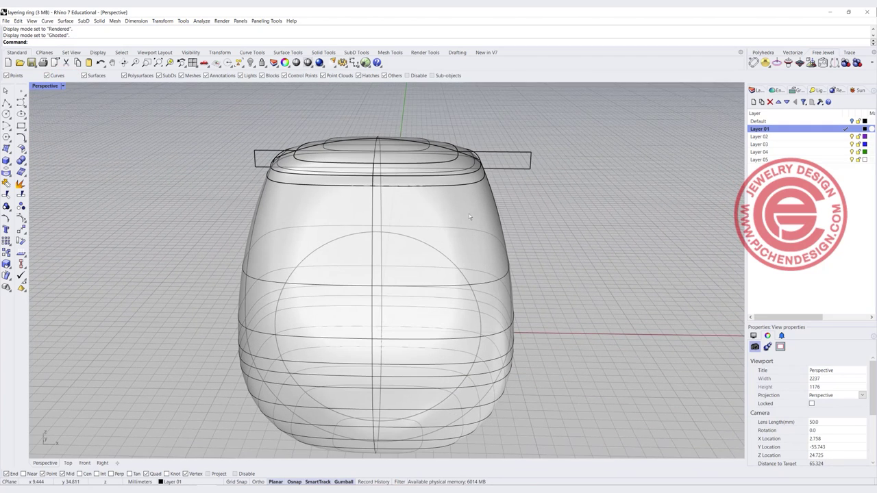
pyautogui.click(442, 256)
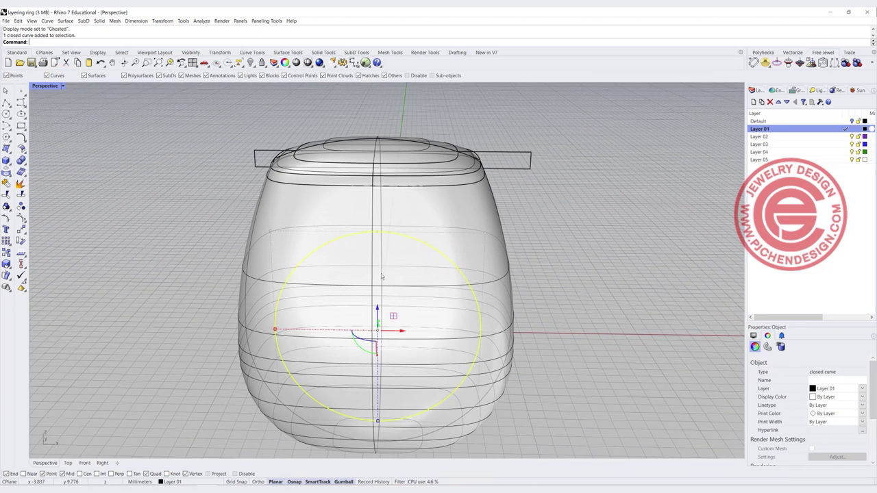
pyautogui.click(568, 263)
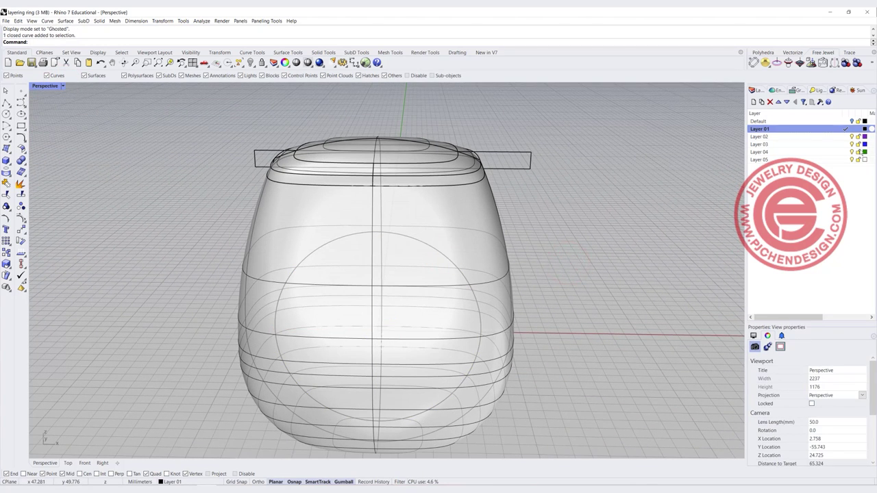
# Make Layer 02 current, hide Layer 01, and change Layer 02's color to black.
pyautogui.click(847, 136)
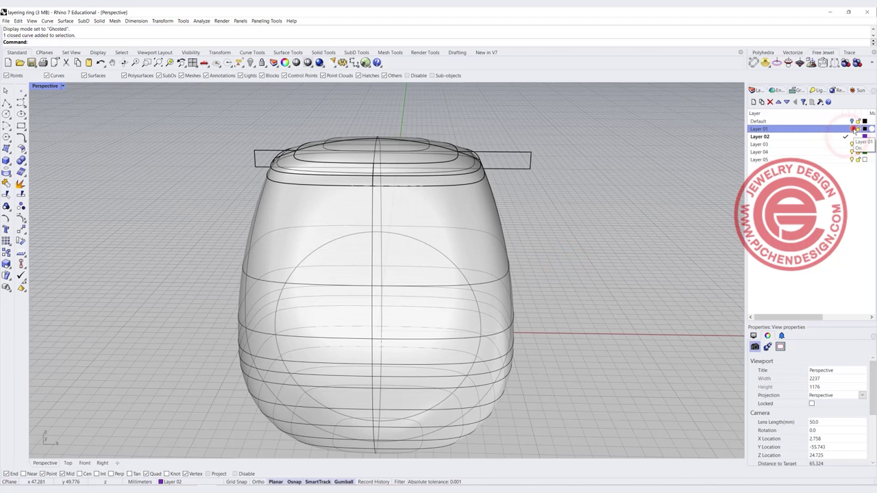
pyautogui.click(851, 129)
pyautogui.click(864, 137)
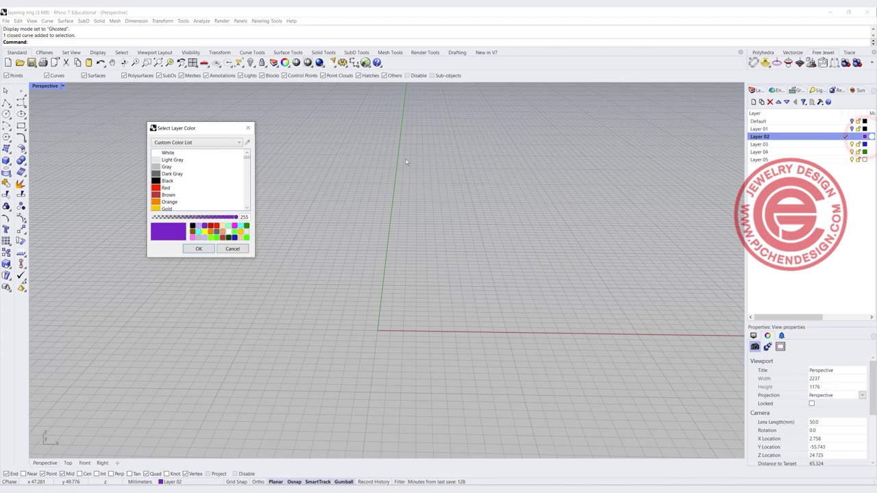
pyautogui.click(154, 181)
pyautogui.click(202, 248)
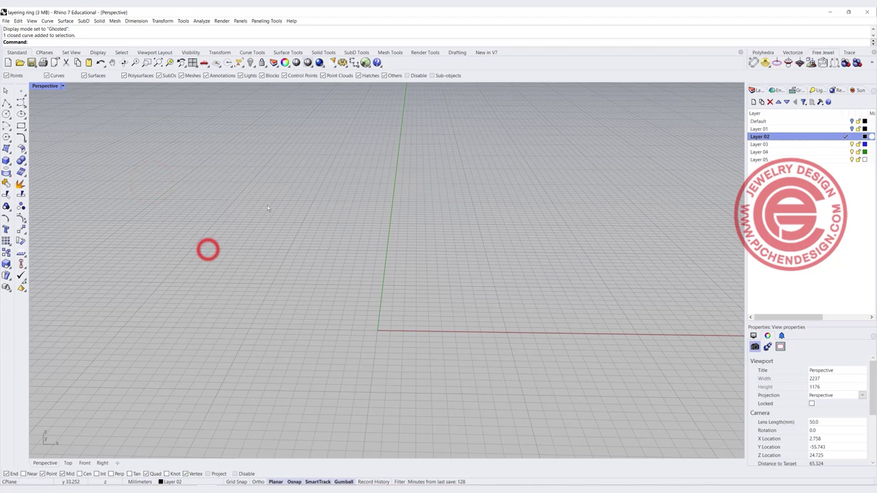
# Create a thin upright box from the origin (0), about 15 mm long, 1 mm wide and 36 mm tall.
pyautogui.doubleClick(38, 86)
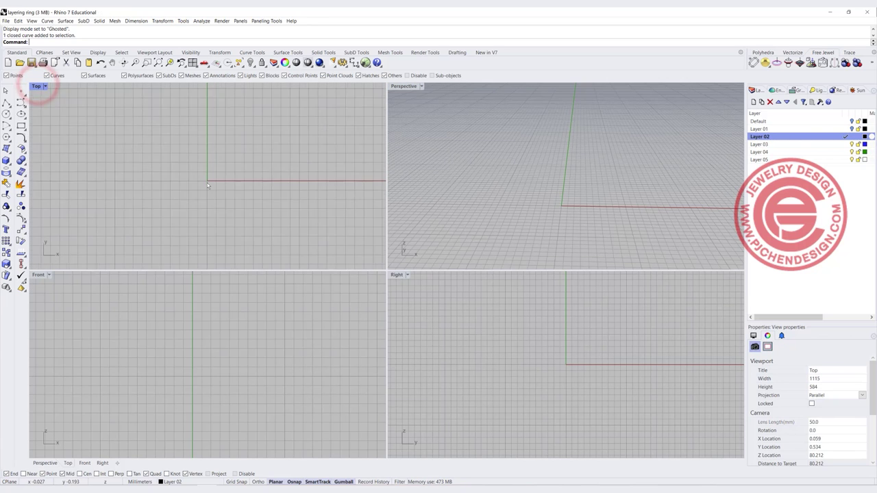
pyautogui.click(7, 161)
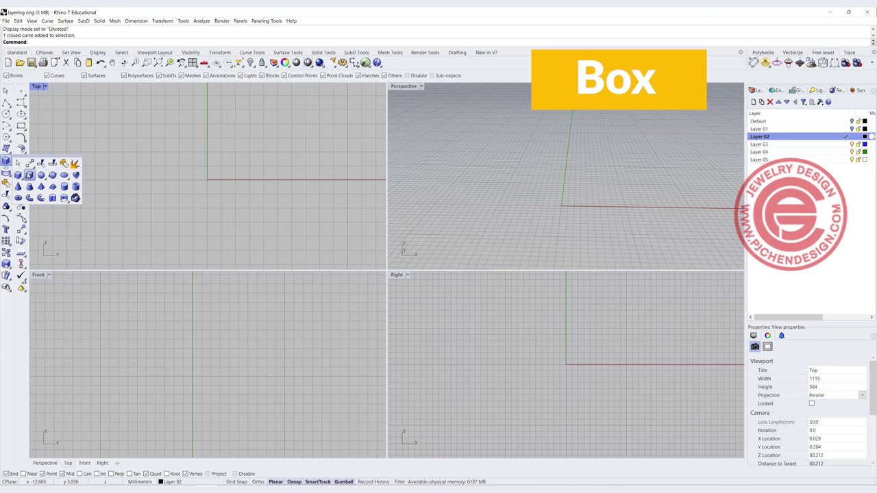
pyautogui.click(18, 176)
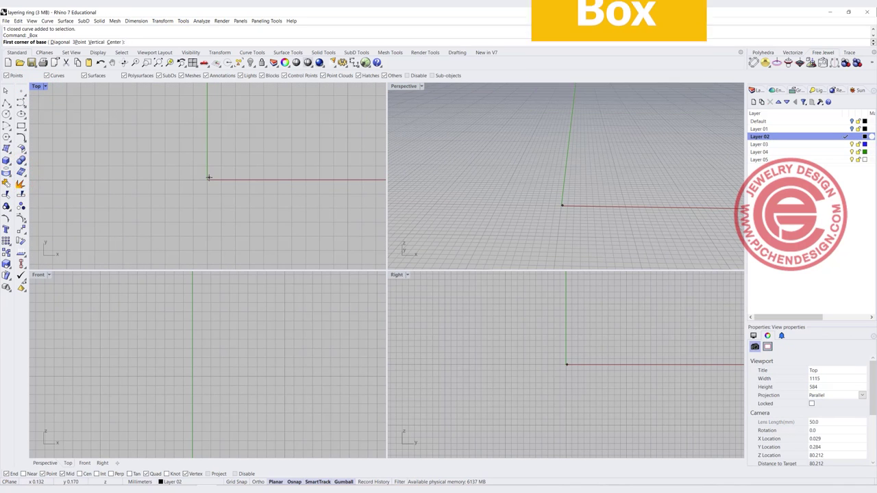
pyautogui.write('0')
pyautogui.press('Return')
pyautogui.scroll(-4, 363, 148)
pyautogui.moveTo(363, 149); pyautogui.dragTo(191, 171, button='right')
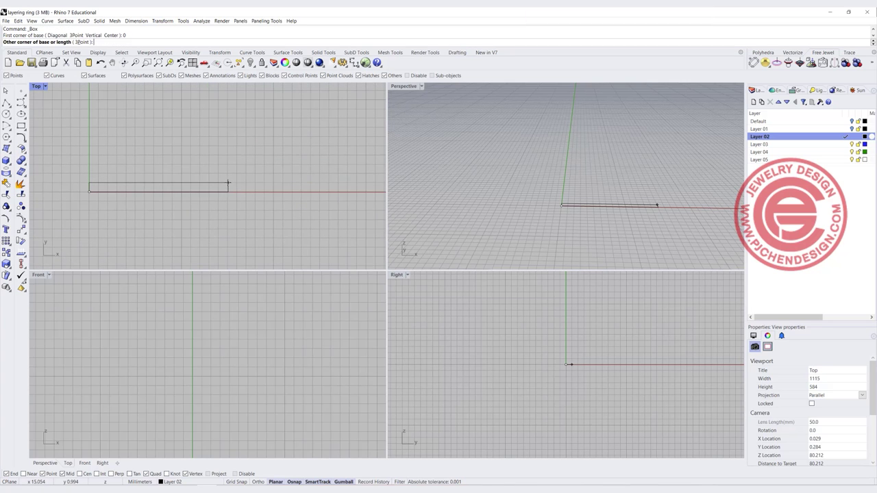
pyautogui.click(228, 183)
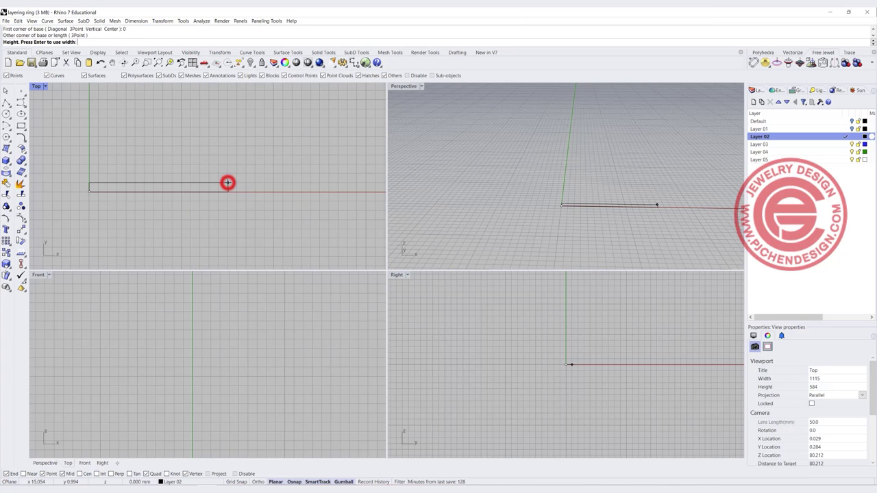
pyautogui.click(237, 317)
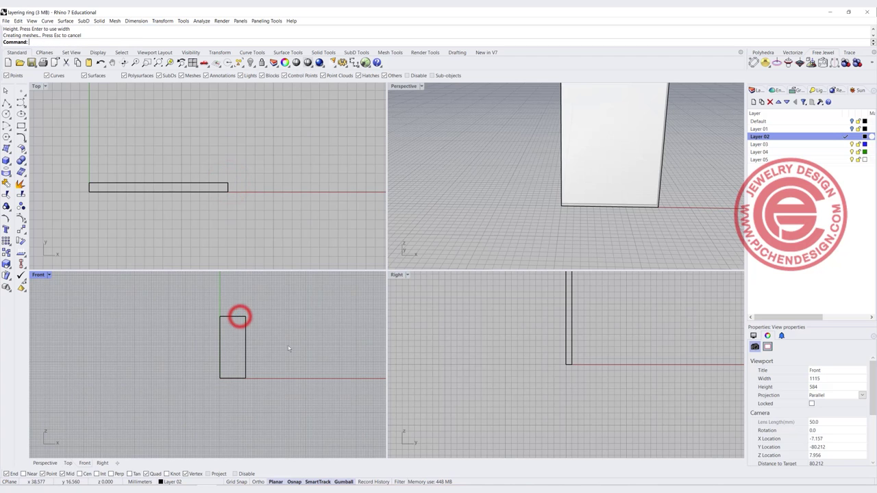
# Align the box to the origin (0) by its horizontal center so it straddles the X axis.
pyautogui.click(148, 185)
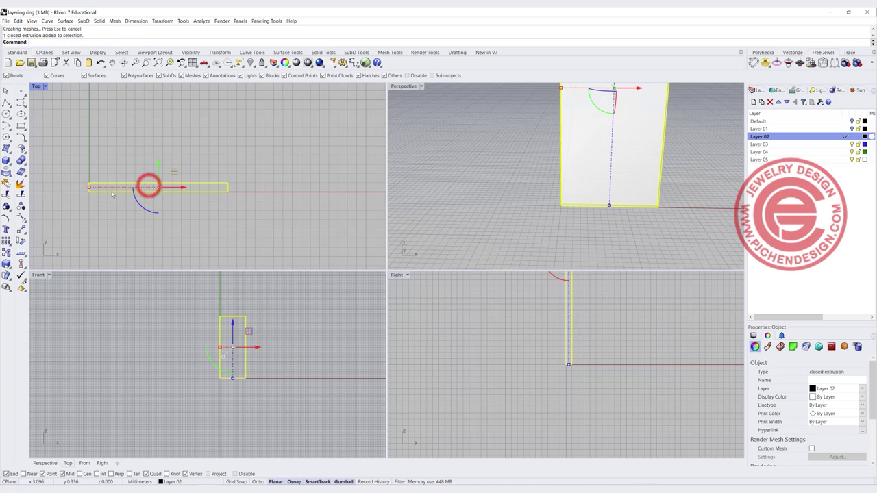
pyautogui.moveTo(68, 212); pyautogui.dragTo(102, 208, button='right')
pyautogui.click(21, 262)
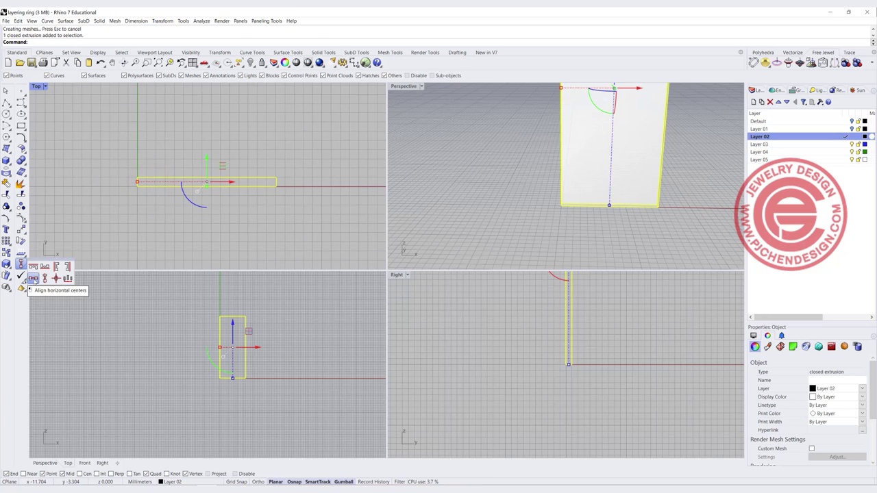
pyautogui.click(32, 278)
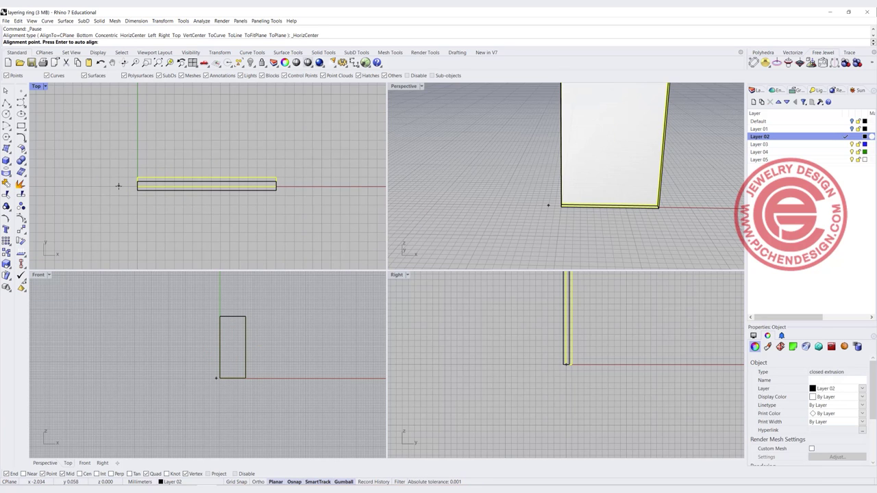
pyautogui.write('0')
pyautogui.press('Return')
pyautogui.click(178, 226)
# Show Layer 01 and move the box straight down so it extends above and below the ring body.
pyautogui.scroll(-2, 218, 203)
pyautogui.click(851, 129)
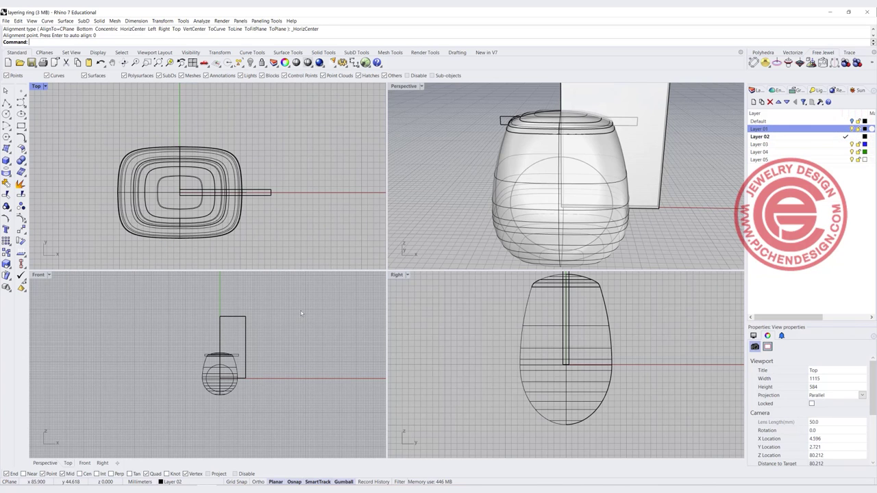
pyautogui.moveTo(284, 336); pyautogui.dragTo(237, 349)
pyautogui.press('Escape')
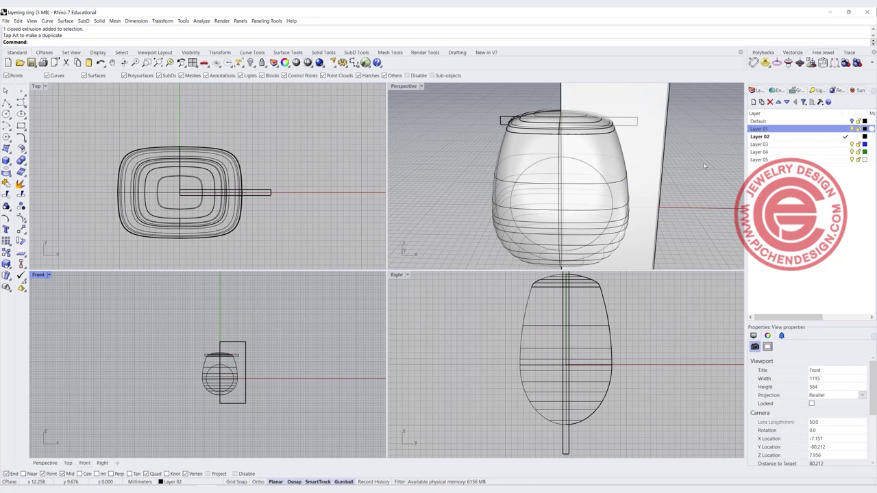
# Select the box, compare it with the ring from above, and hide Layer 01.
pyautogui.click(261, 192)
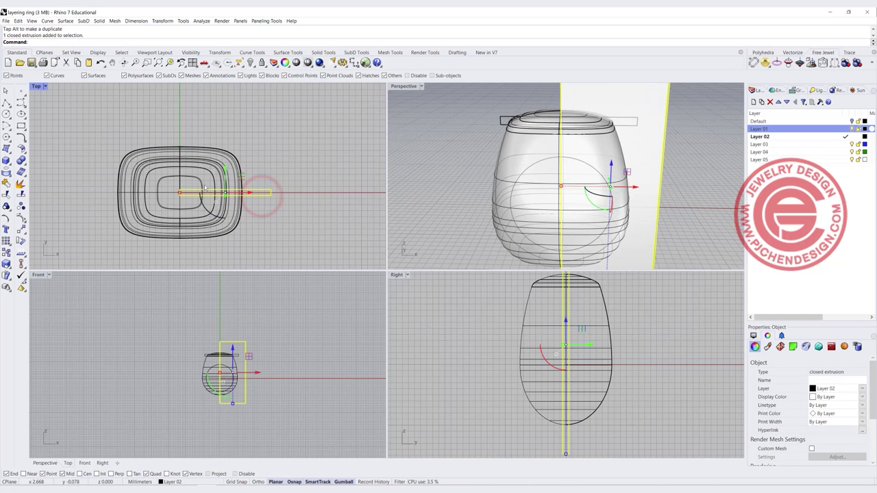
pyautogui.scroll(3, 227, 195)
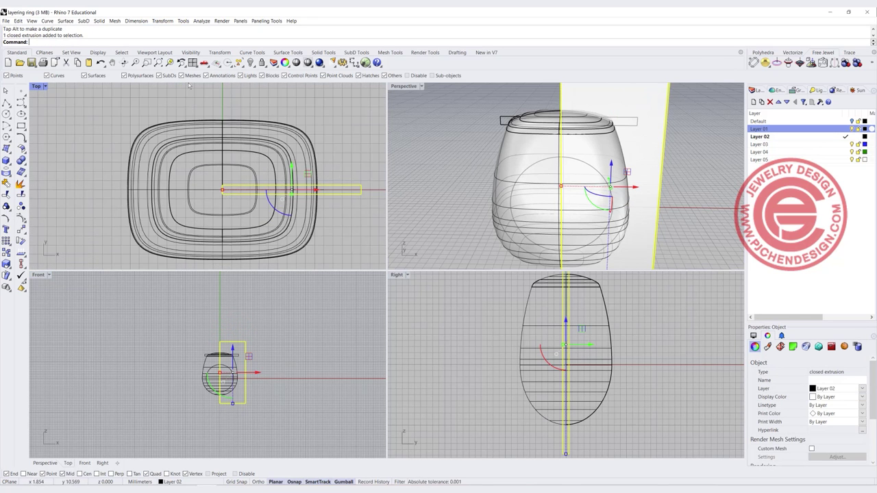
pyautogui.click(852, 129)
# Set up a polar array of the box around the origin (0) with 16 items over 360°.
pyautogui.moveTo(223, 223); pyautogui.dragTo(195, 201, button='right')
pyautogui.click(190, 202)
pyautogui.click(210, 171)
pyautogui.click(6, 241)
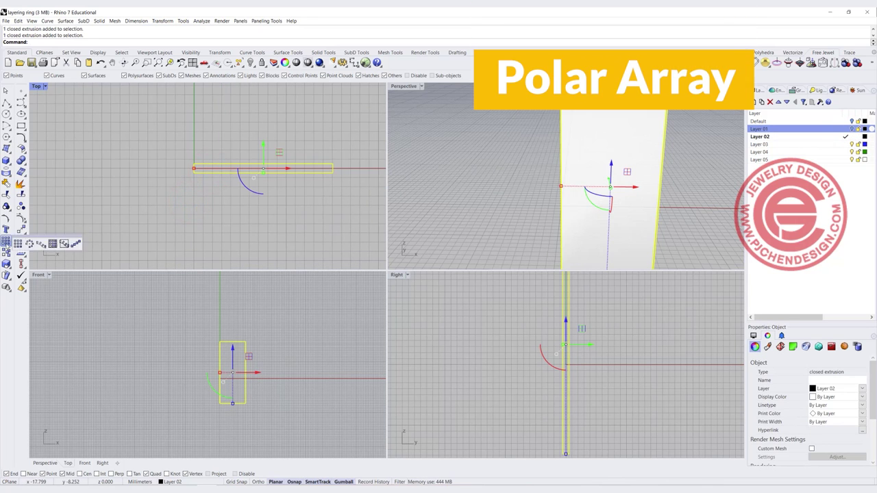
pyautogui.click(41, 245)
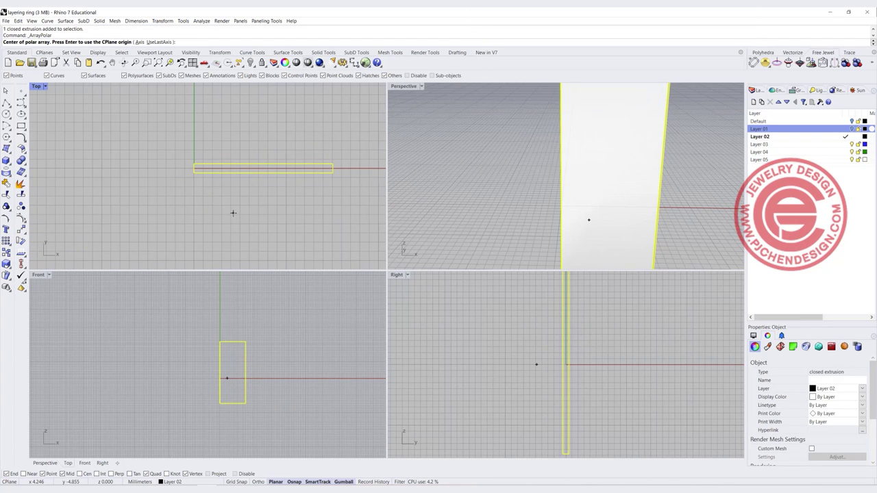
pyautogui.write('0')
pyautogui.press('Return')
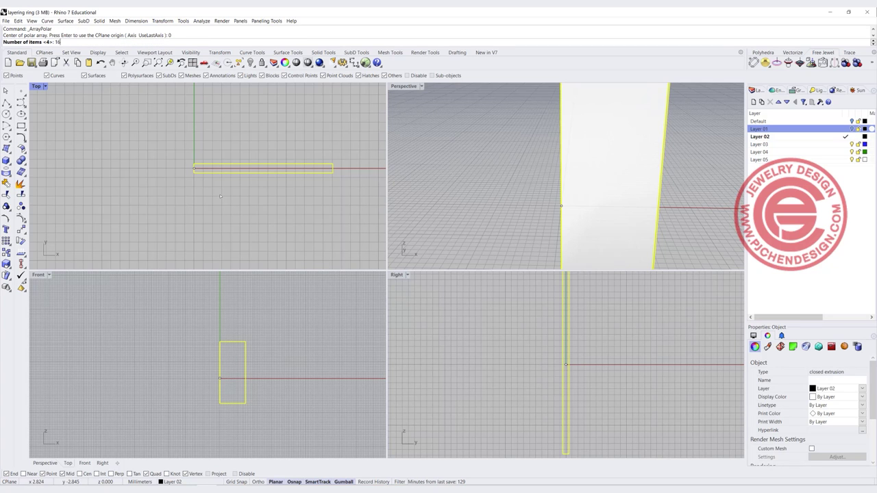
pyautogui.press('Return')
pyautogui.press('Return')
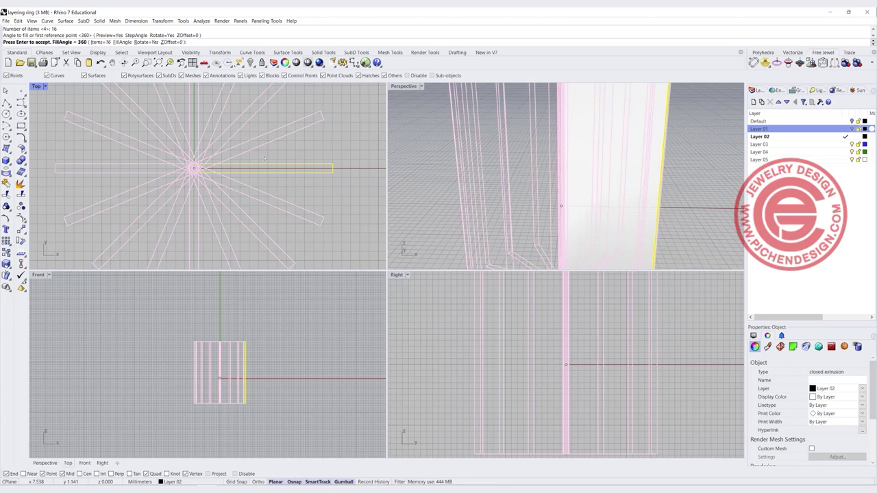
# Change the polar array to 24 items, accept it, and deselect the box.
pyautogui.click(100, 42)
pyautogui.write('24')
pyautogui.press('Return')
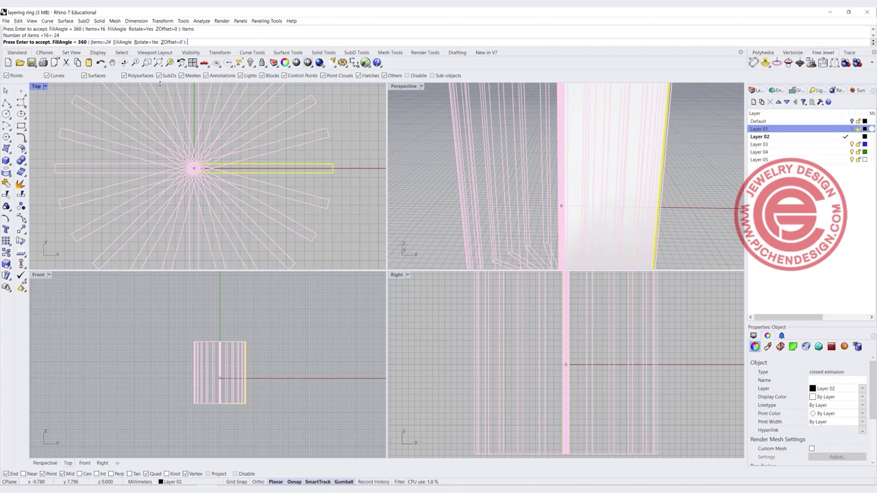
pyautogui.press('Return')
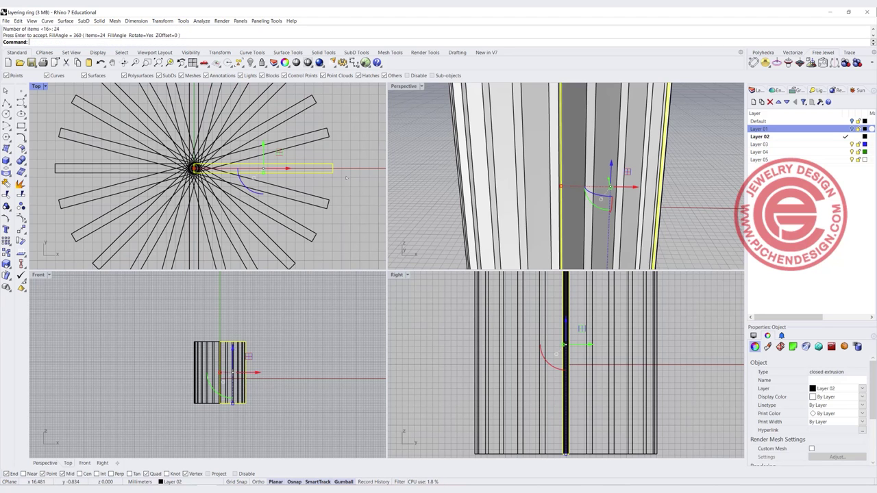
pyautogui.click(428, 181)
pyautogui.scroll(-5, 538, 187)
pyautogui.moveTo(541, 189); pyautogui.dragTo(273, 325, button='right')
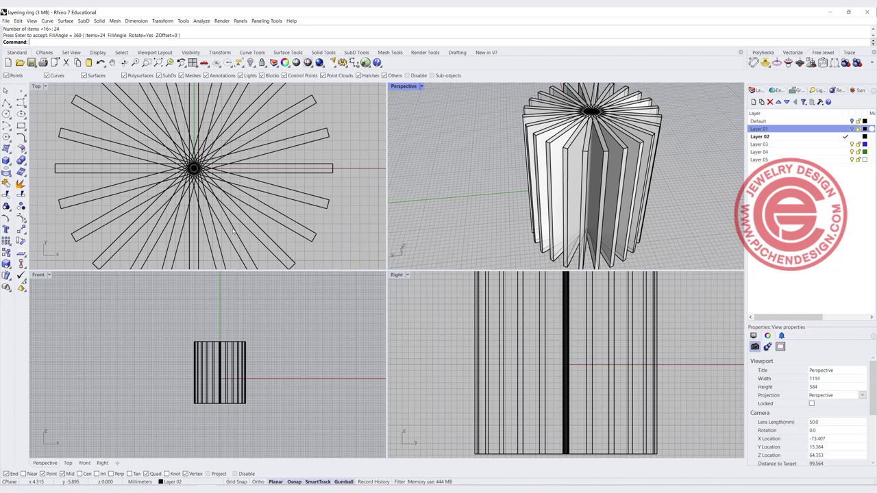
pyautogui.click(290, 368)
pyautogui.hotkey('ctrl', 'a')
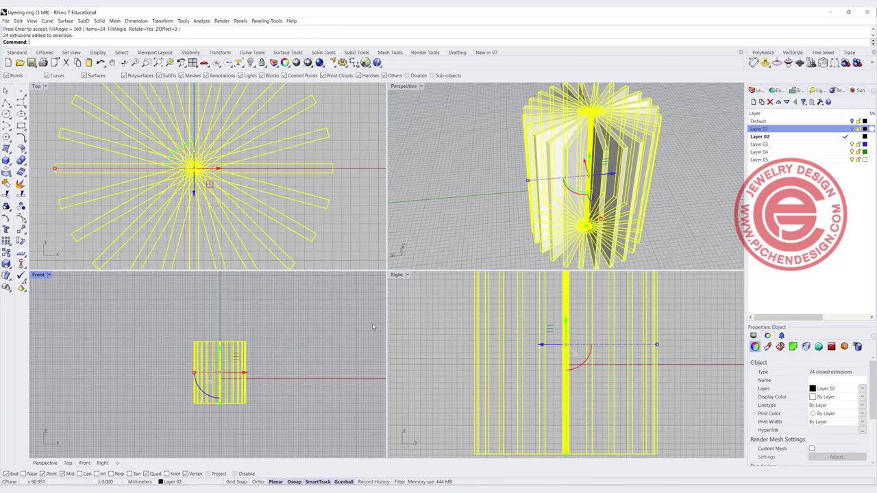
pyautogui.click(22, 231)
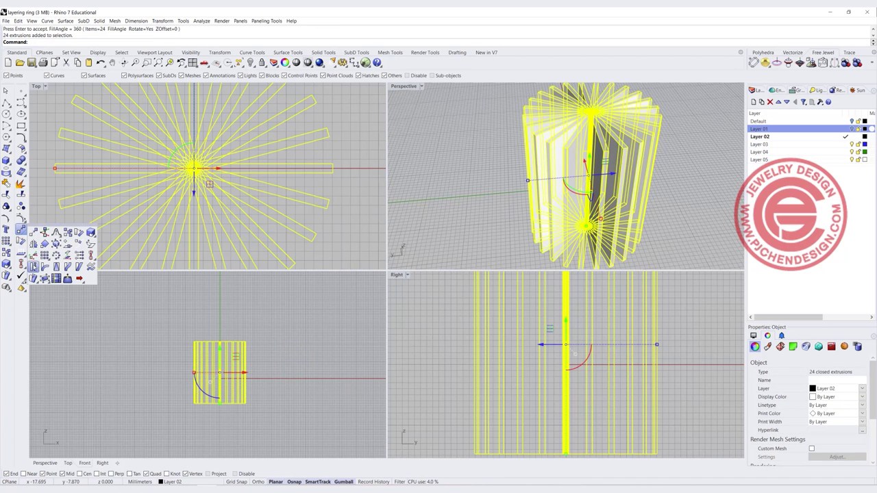
pyautogui.click(32, 267)
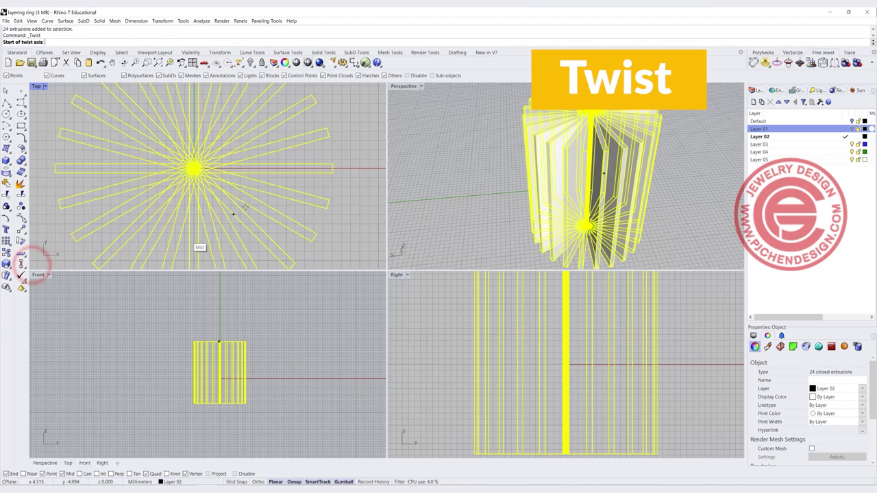
pyautogui.write('0')
pyautogui.press('Return')
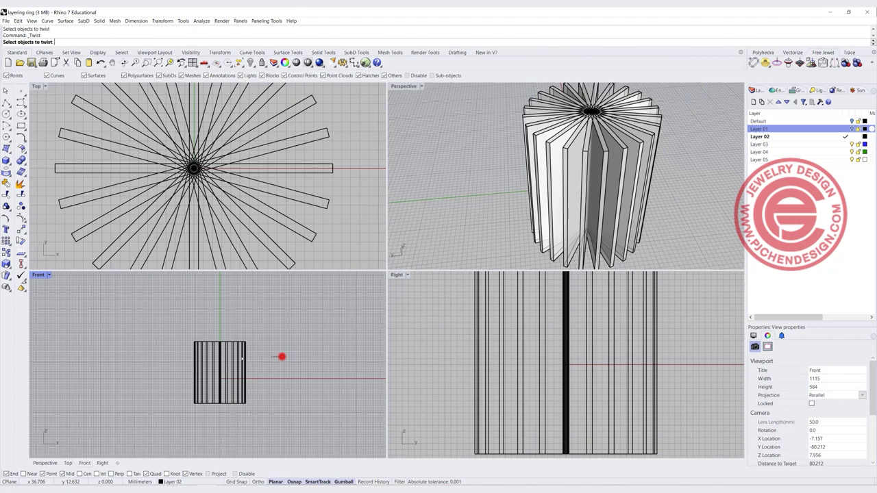
# Start a Twist on all 24 boxes with its axis running from the bottom center to the top center of the array.
pyautogui.hotkey('ctrl', 'a')
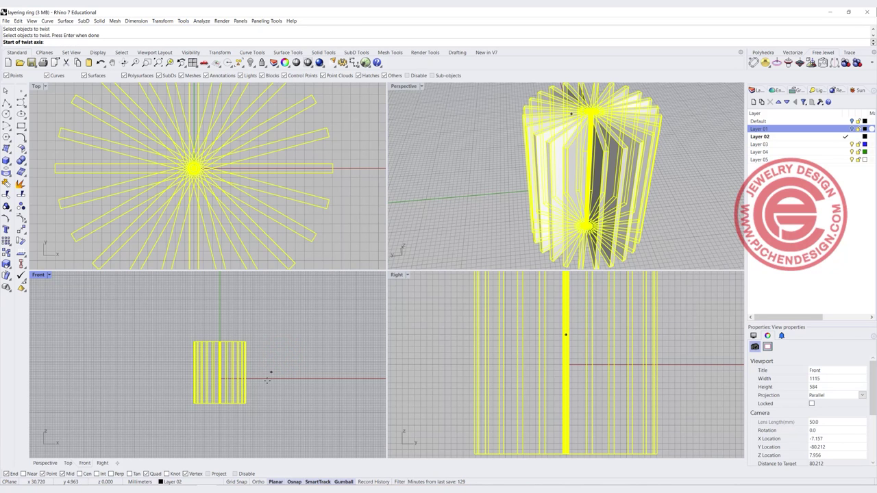
pyautogui.moveTo(577, 217); pyautogui.dragTo(81, 120, button='right')
pyautogui.scroll(10, 579, 242)
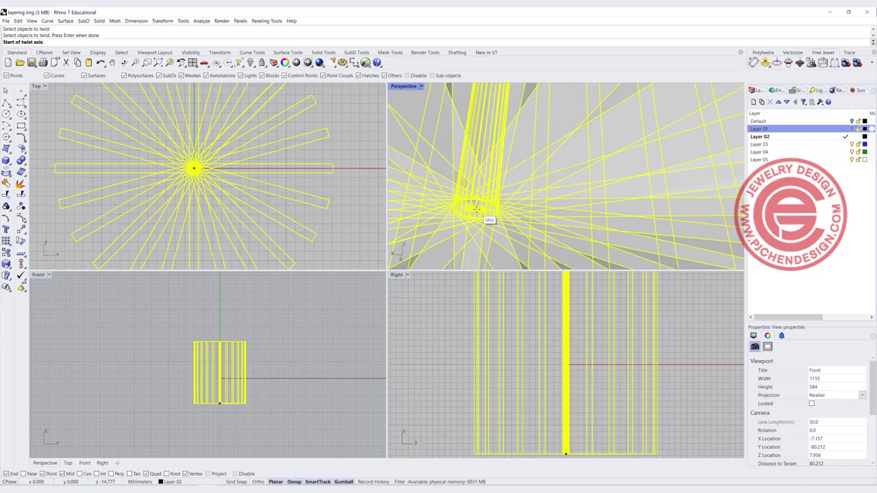
pyautogui.click(477, 209)
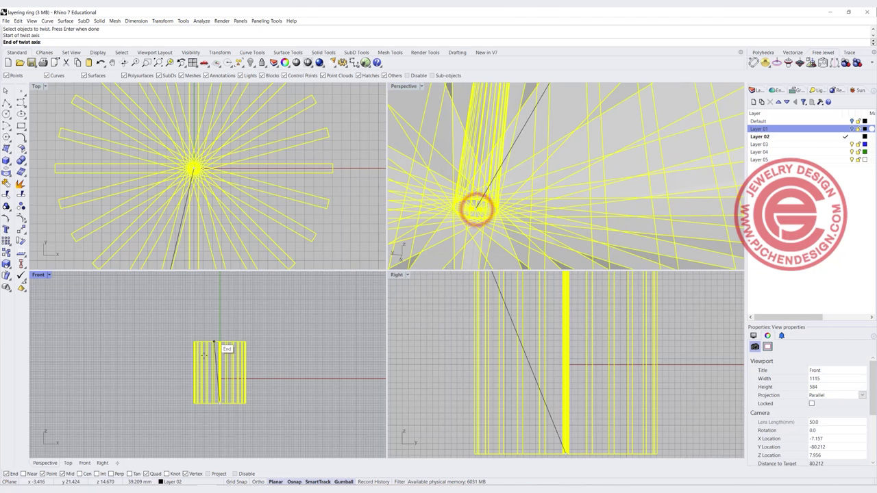
pyautogui.scroll(-8, 486, 177)
pyautogui.moveTo(507, 143); pyautogui.dragTo(499, 238, button='right')
pyautogui.moveTo(483, 206); pyautogui.dragTo(440, 185, button='right')
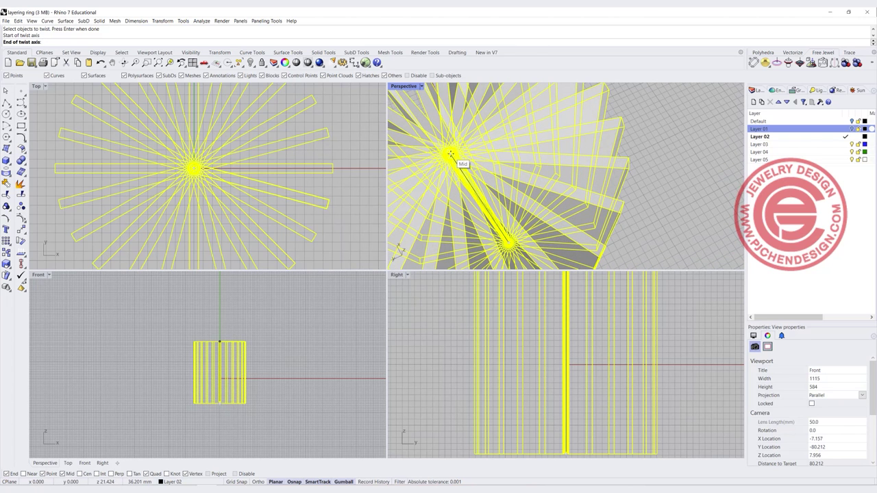
pyautogui.click(450, 154)
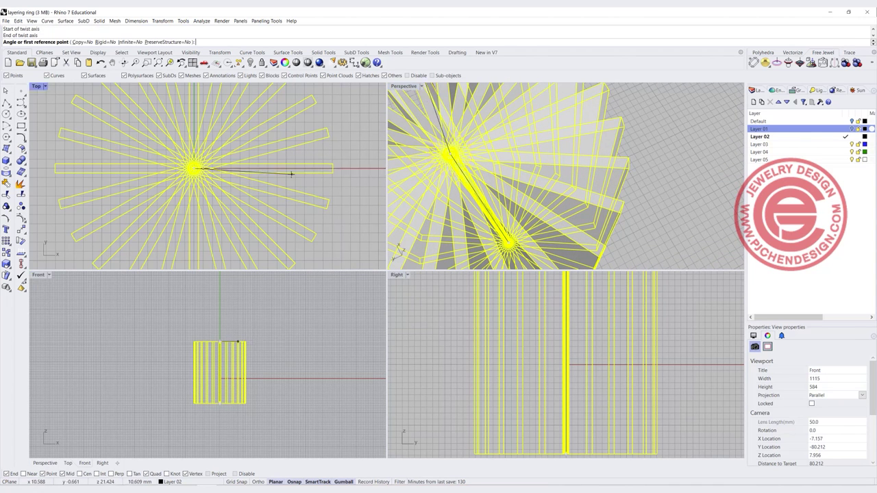
# Twist the boxes to 180° using reference points on opposite sides of the axis in the top view.
pyautogui.scroll(-2, 287, 170)
pyautogui.scroll(-2, 286, 170)
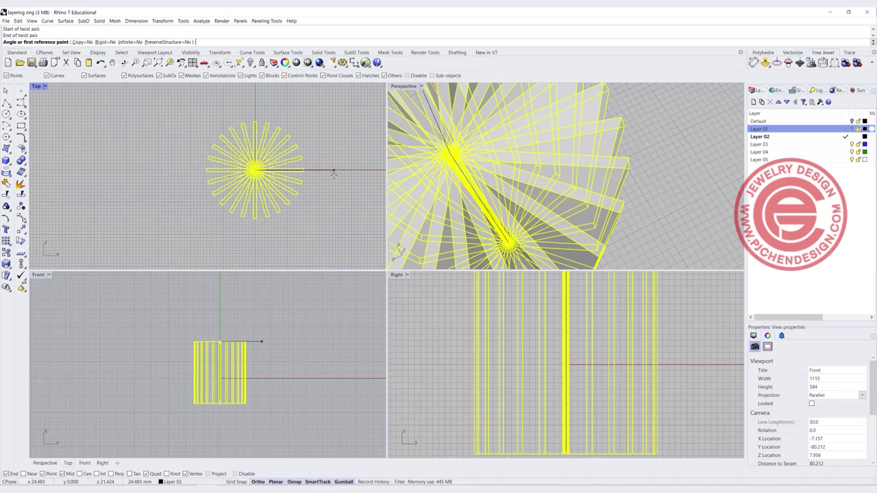
pyautogui.click(334, 171)
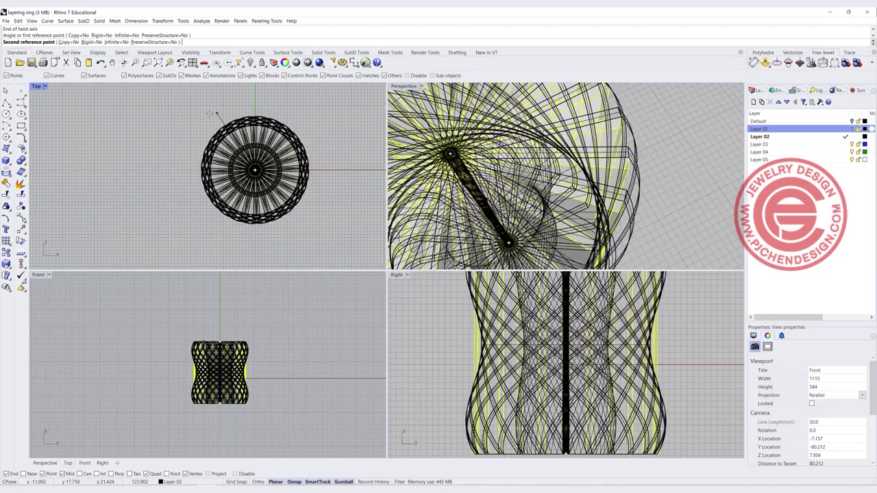
pyautogui.click(159, 170)
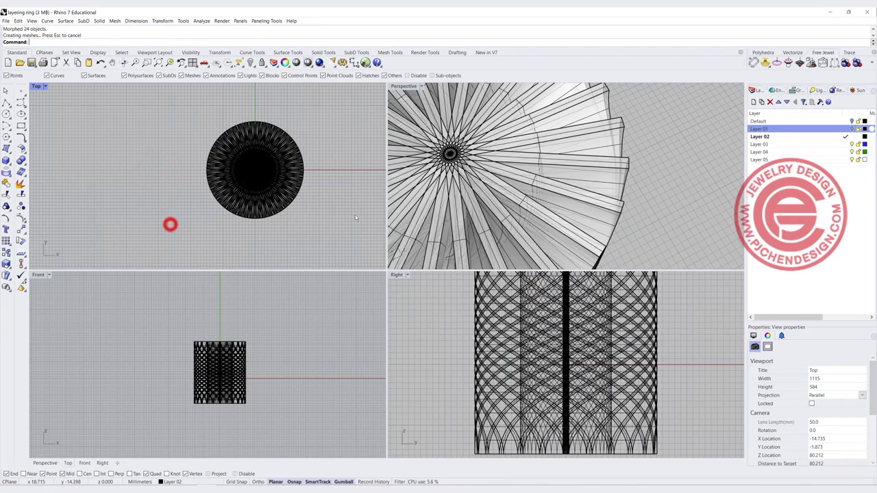
# Show Layer 01 containing the ring body and set the layer's color to red.
pyautogui.moveTo(504, 243); pyautogui.dragTo(567, 200, button='right')
pyautogui.scroll(-6, 553, 205)
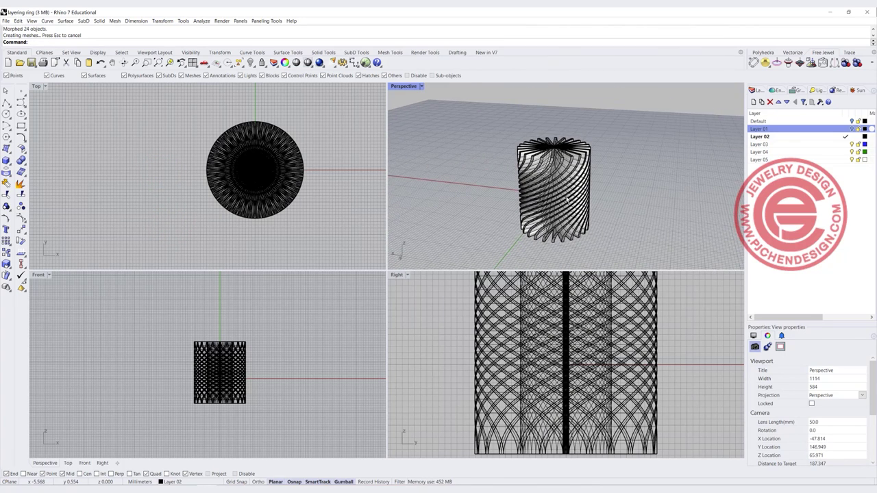
pyautogui.click(850, 128)
pyautogui.click(864, 128)
pyautogui.click(161, 188)
pyautogui.click(199, 248)
pyautogui.click(309, 339)
# Hide the closed profile curve near the top of the ring body in the front view.
pyautogui.scroll(5, 226, 362)
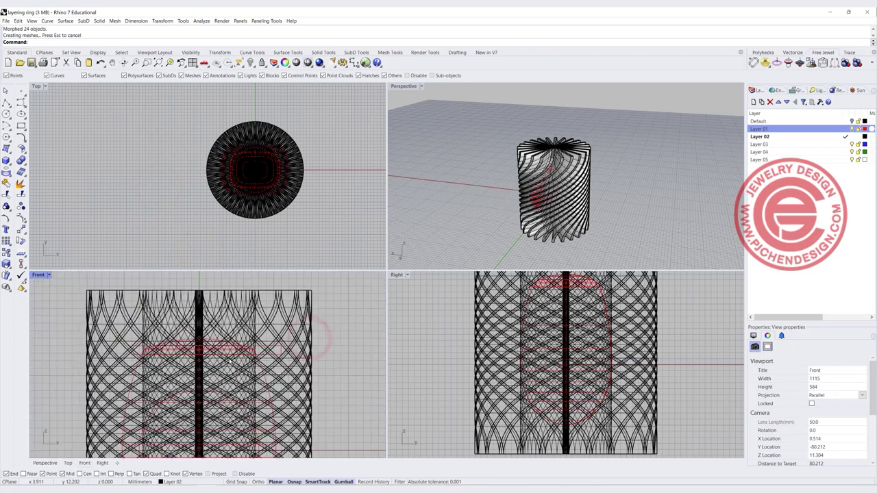
pyautogui.scroll(2, 257, 356)
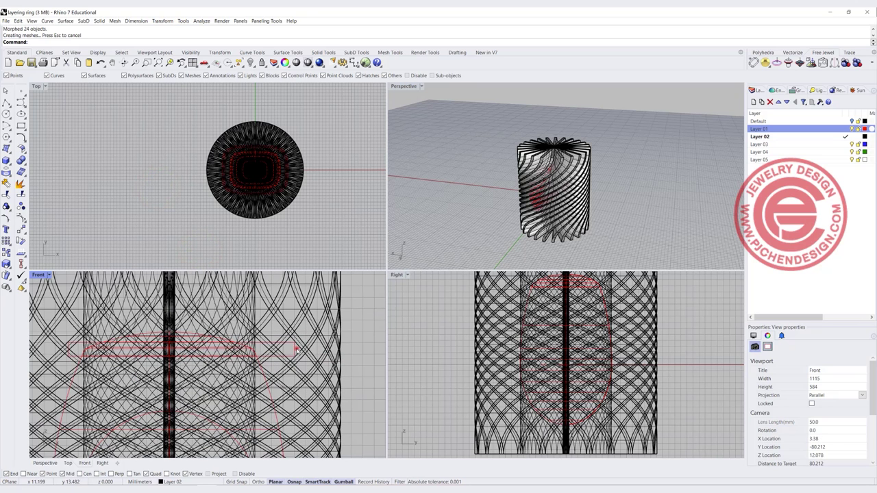
pyautogui.click(296, 349)
pyautogui.click(250, 62)
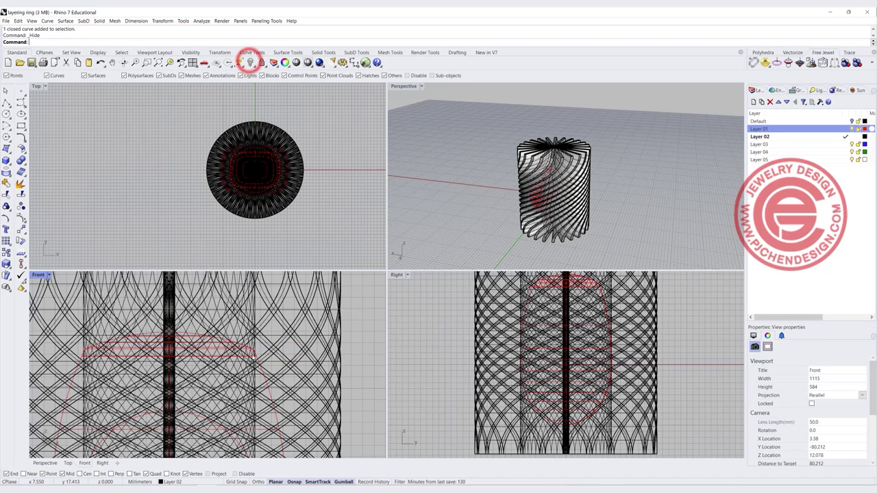
# Boolean split all the twisted boxes using the red ring body polysurface as the cutter.
pyautogui.scroll(-3, 206, 315)
pyautogui.moveTo(264, 361); pyautogui.dragTo(254, 323, button='right')
pyautogui.click(59, 163)
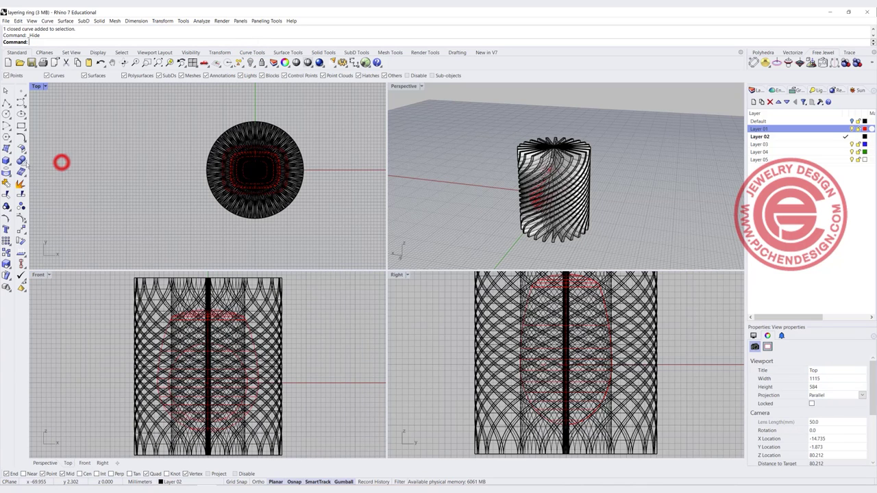
pyautogui.click(21, 160)
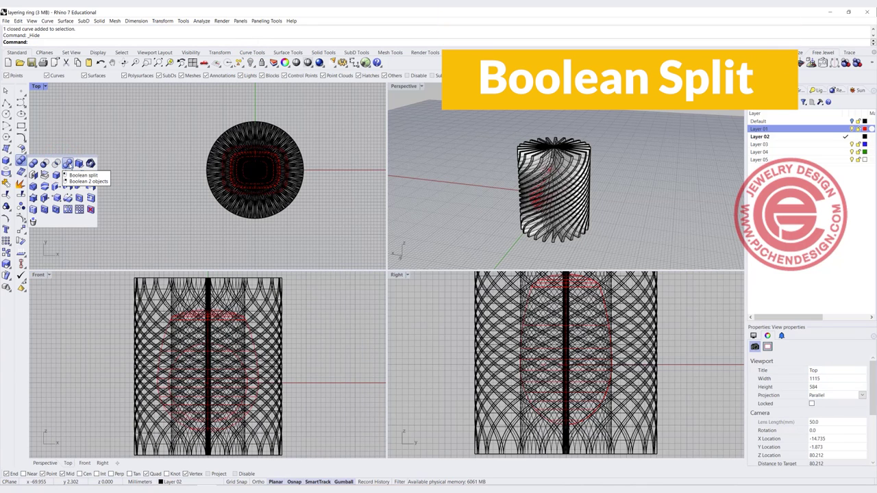
pyautogui.click(68, 164)
pyautogui.moveTo(300, 293); pyautogui.dragTo(125, 289)
pyautogui.press('Return')
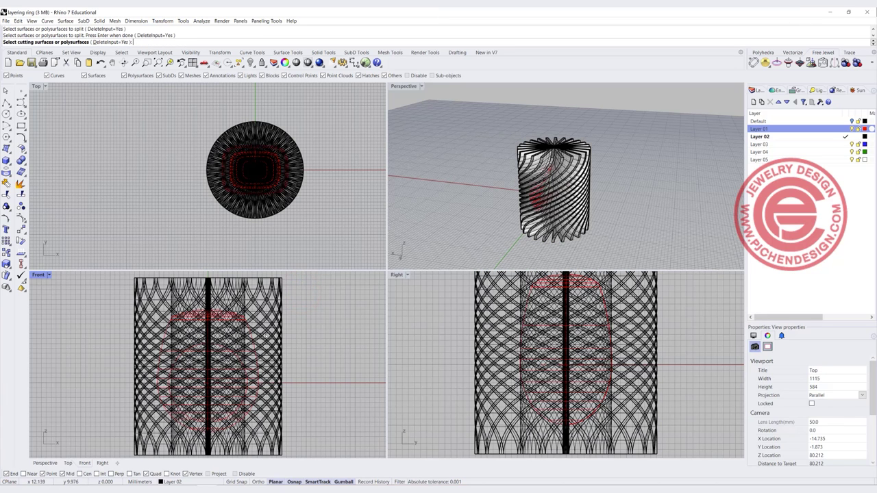
pyautogui.click(249, 336)
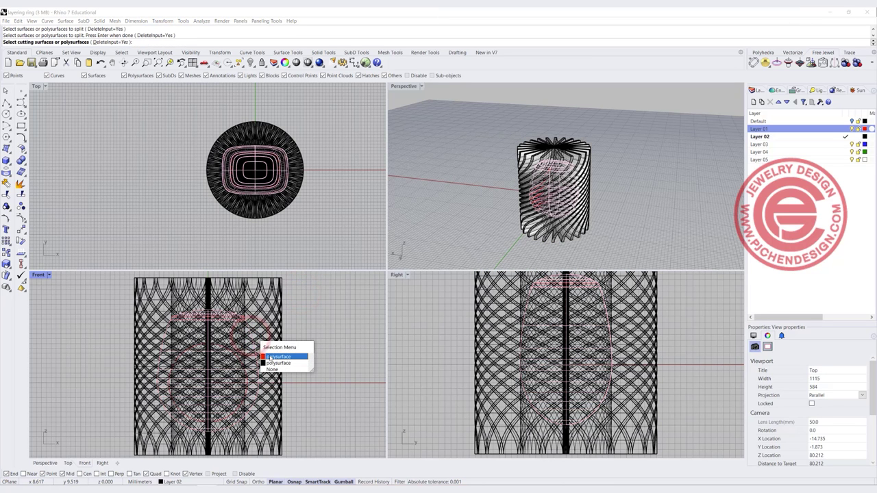
pyautogui.click(269, 357)
pyautogui.press('Return')
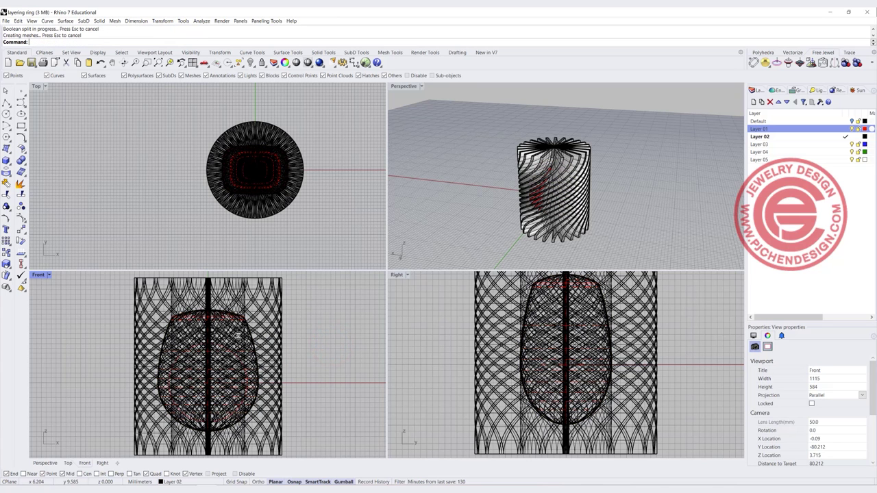
# Delete the 24 twisted pieces lying outside the ring body.
pyautogui.moveTo(237, 336); pyautogui.dragTo(236, 350, button='right')
pyautogui.moveTo(313, 306); pyautogui.dragTo(208, 315)
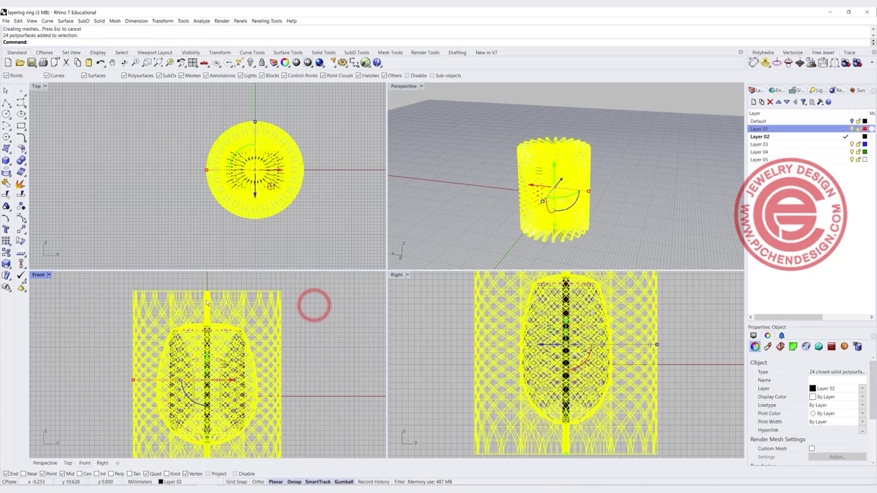
pyautogui.press('Delete')
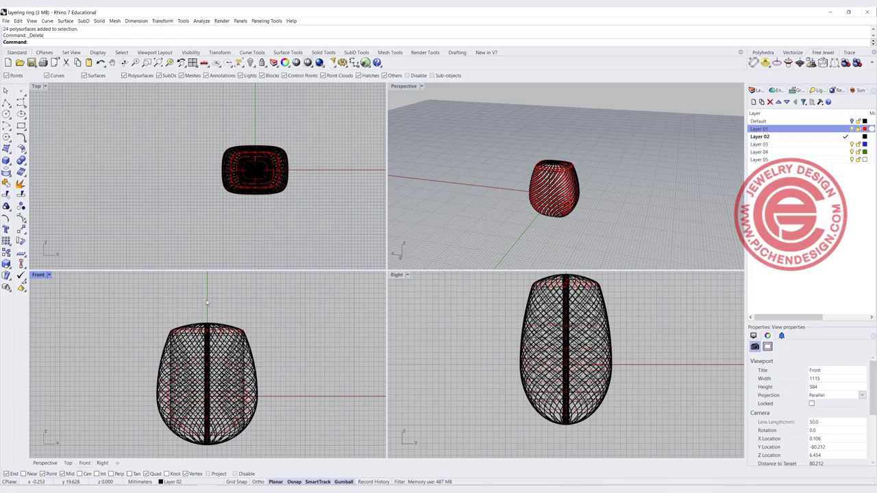
# Turn off Layer 01 and delete the leftover closed extrusion among the trimmed twisted strips.
pyautogui.moveTo(546, 152); pyautogui.dragTo(626, 165, button='right')
pyautogui.scroll(8, 531, 198)
pyautogui.moveTo(626, 165); pyautogui.dragTo(636, 166, button='right')
pyautogui.click(852, 129)
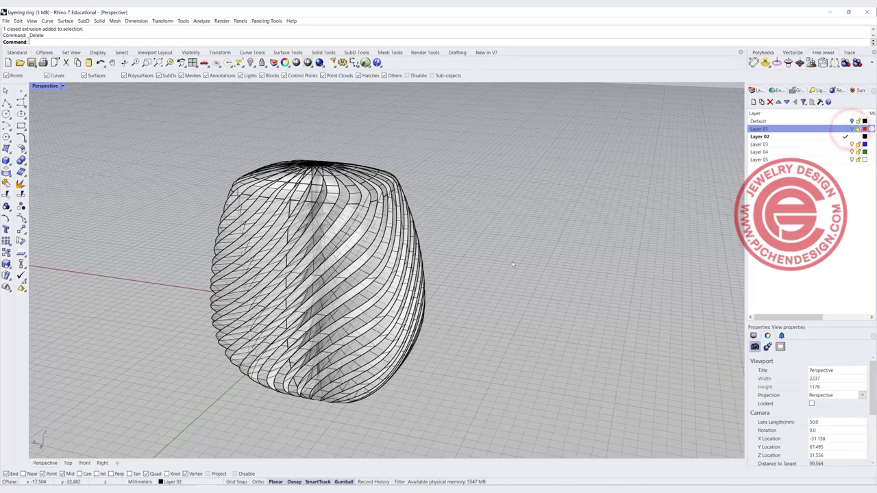
pyautogui.moveTo(508, 274); pyautogui.dragTo(429, 238, button='right')
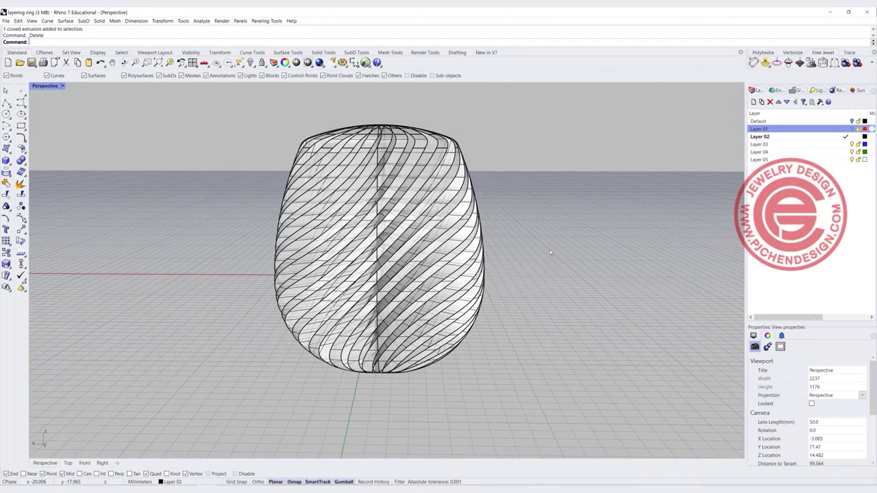
# Turn Layer 01 back on, make it the current layer, and turn off Layer 02.
pyautogui.click(852, 130)
pyautogui.moveTo(548, 206); pyautogui.dragTo(457, 226, button='right')
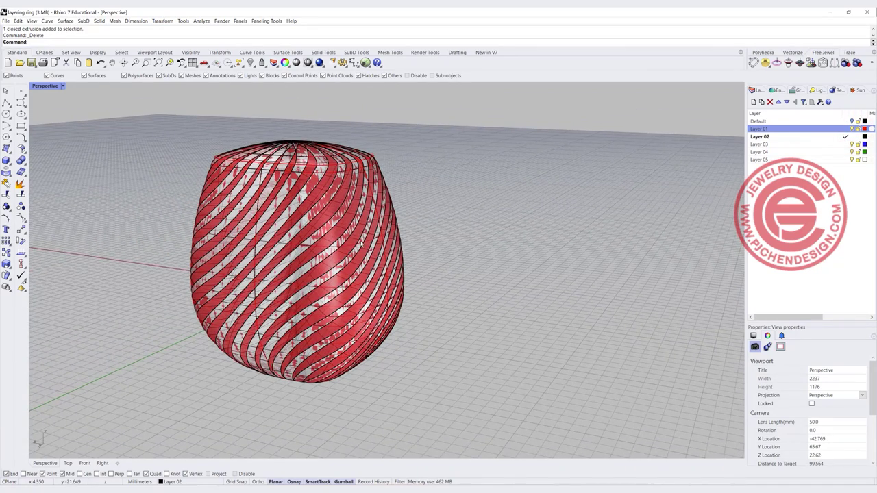
pyautogui.click(846, 129)
pyautogui.click(851, 136)
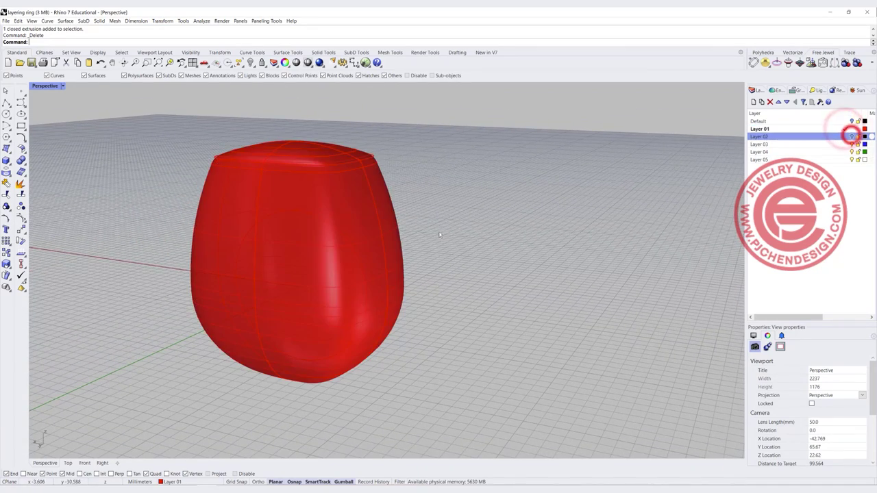
# Offset the finger-size circle outward by 1 mm in the front view.
pyautogui.click(343, 233)
pyautogui.doubleClick(46, 86)
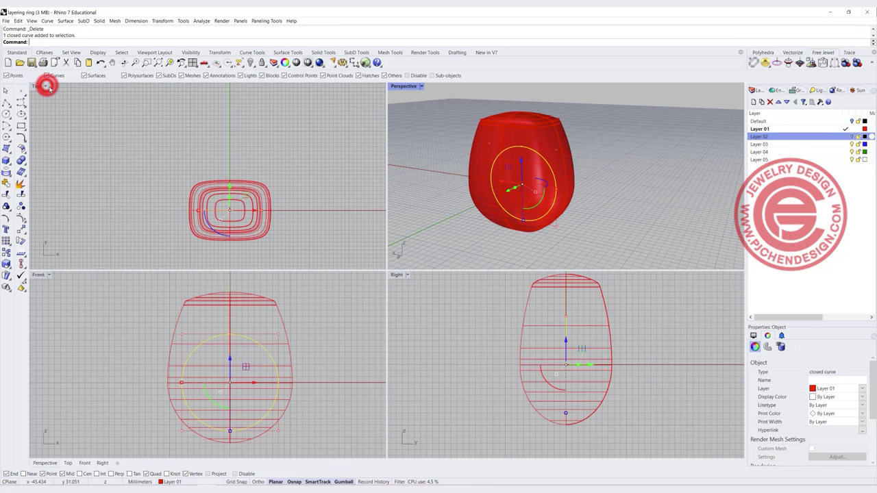
pyautogui.doubleClick(36, 274)
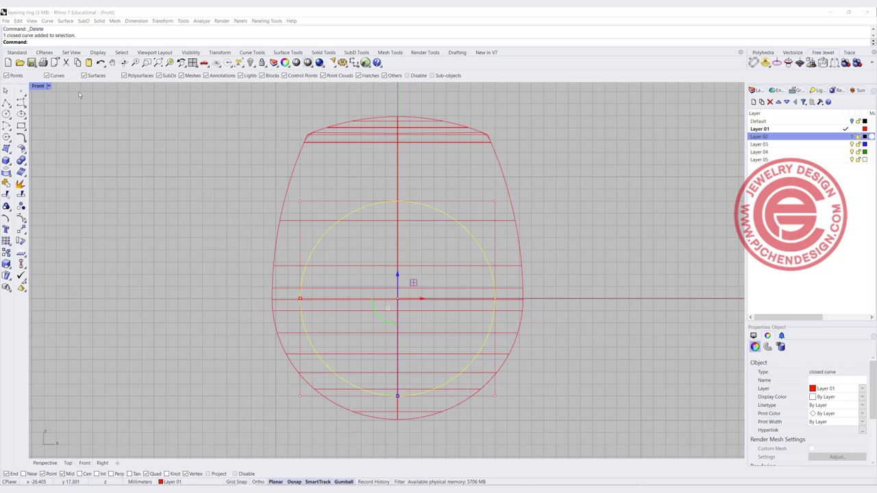
pyautogui.click(22, 137)
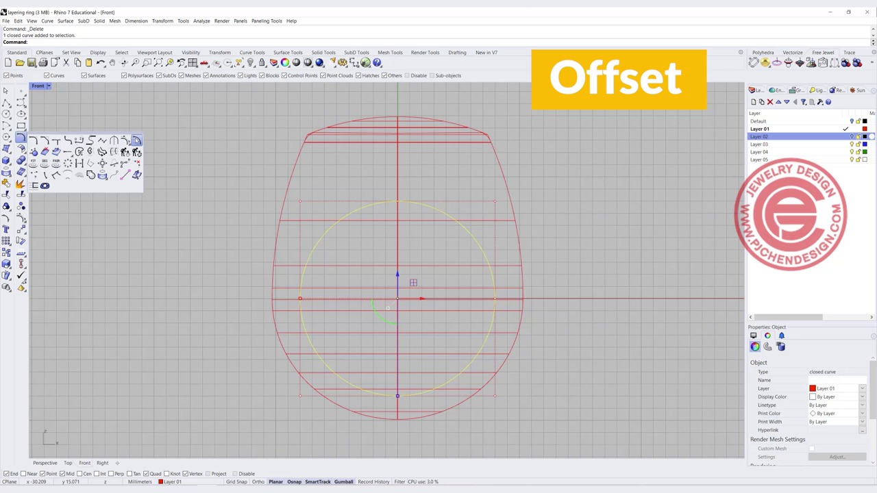
pyautogui.click(136, 140)
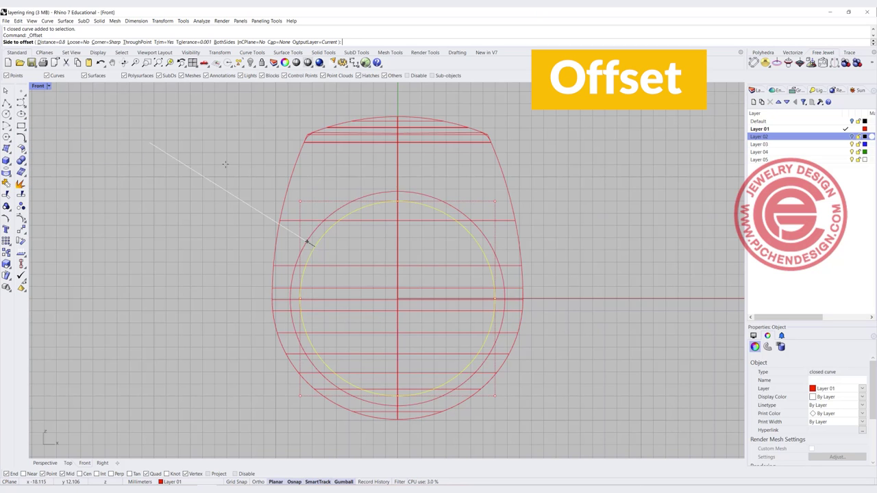
pyautogui.write('1')
pyautogui.press('Return')
pyautogui.click(381, 191)
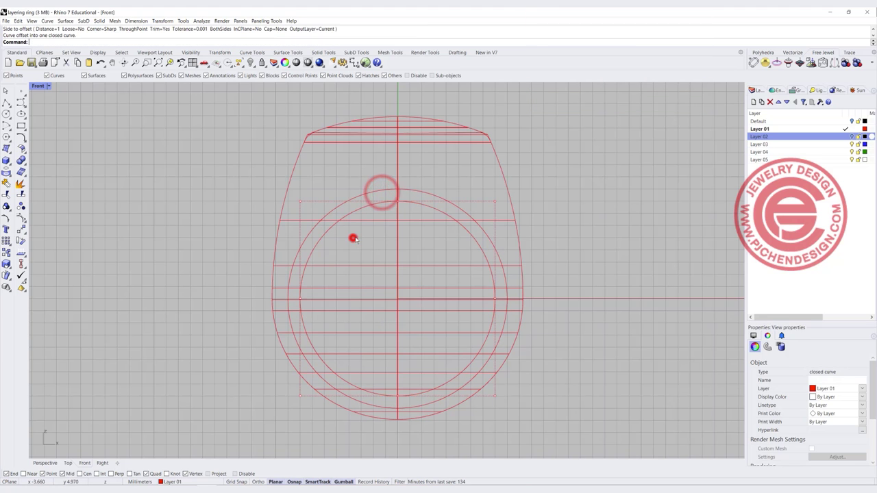
# Extrude both finger-hole circles straight as one solid tube, about 17 mm to both sides through the ring body.
pyautogui.click(352, 239)
pyautogui.click(361, 209)
pyautogui.click(366, 192)
pyautogui.doubleClick(37, 86)
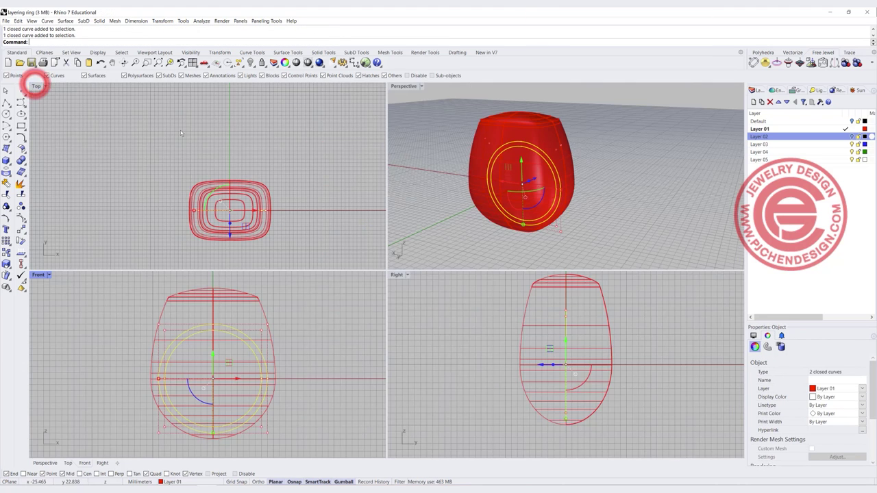
pyautogui.click(99, 21)
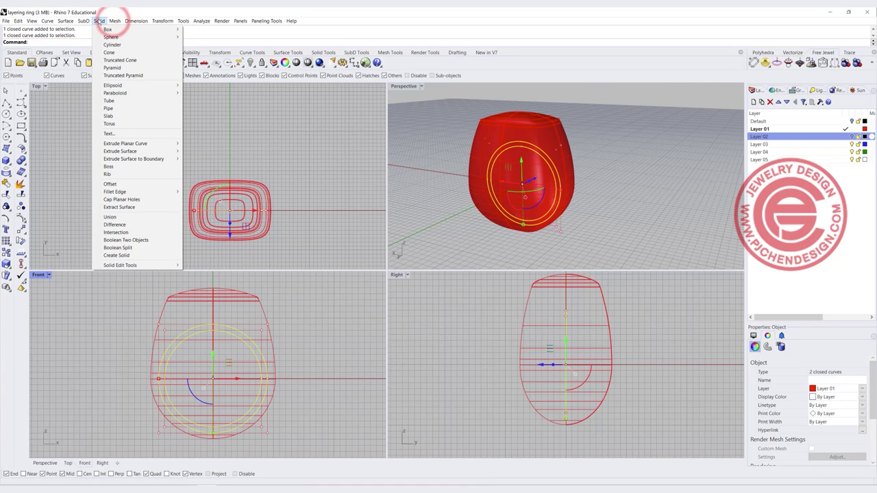
pyautogui.click(99, 20)
pyautogui.click(100, 20)
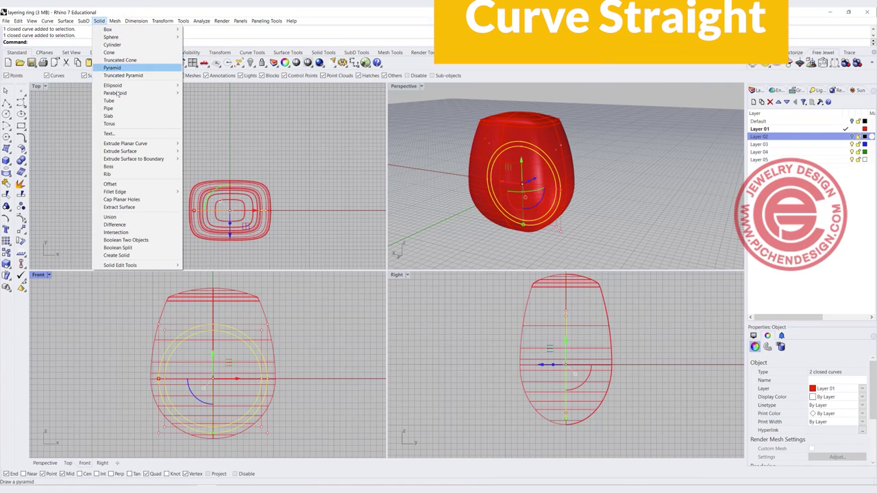
pyautogui.moveTo(124, 145)
pyautogui.click(202, 145)
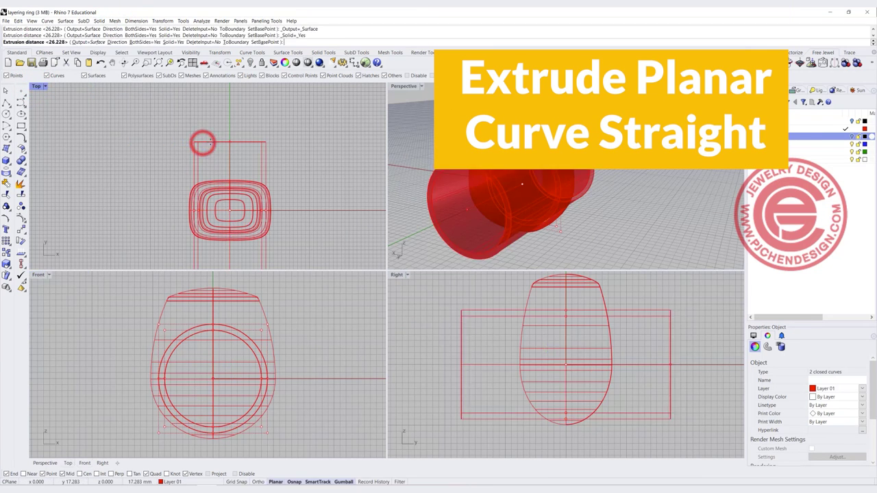
pyautogui.click(326, 160)
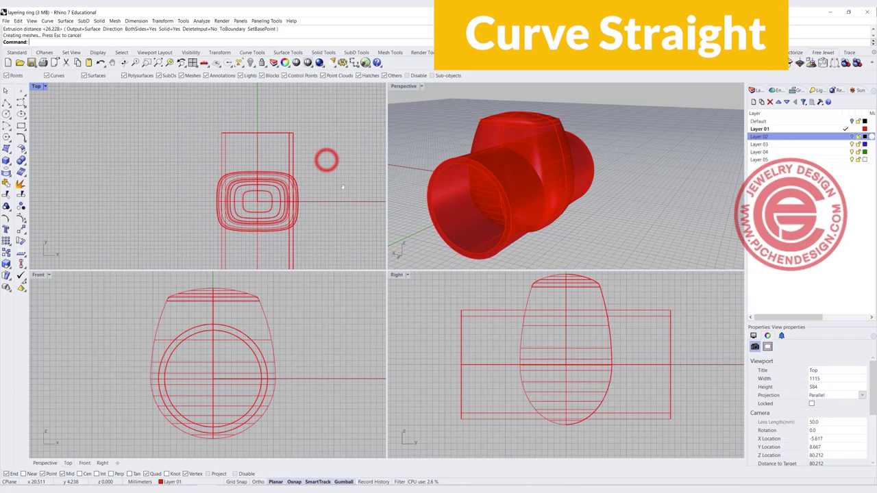
# Boolean split the extruded tube using the red ring body as the cutter.
pyautogui.click(443, 211)
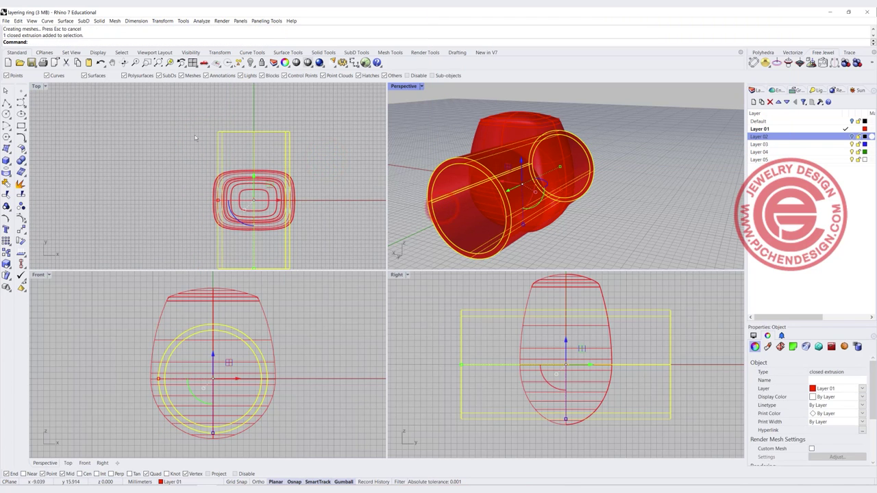
pyautogui.click(24, 163)
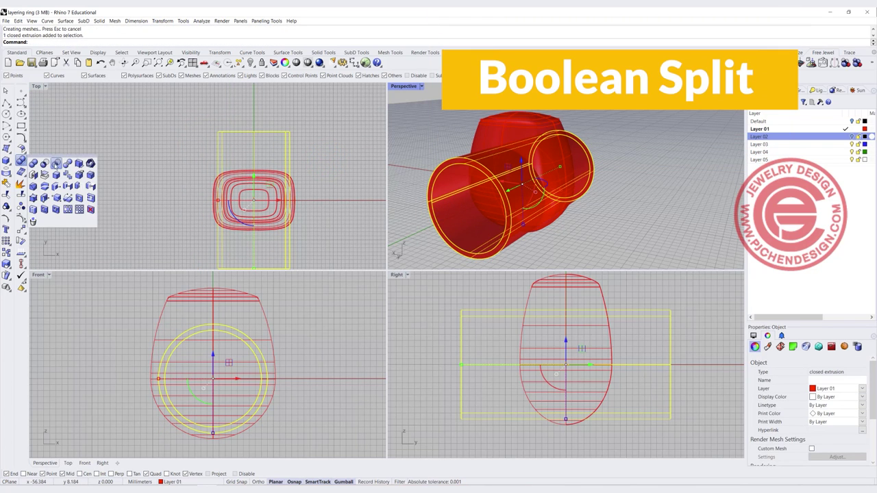
pyautogui.click(54, 165)
pyautogui.click(500, 121)
pyautogui.rightClick(450, 123)
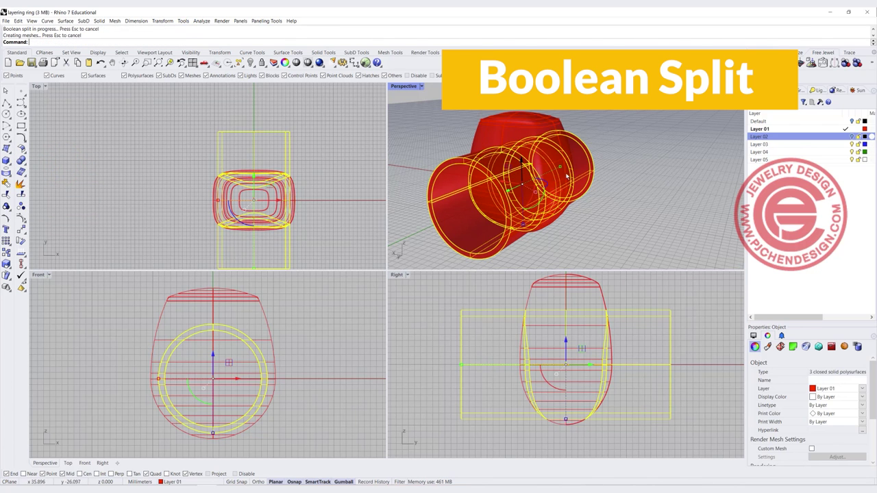
# Delete the two tube ends that stick out of the front and back of the ring body.
pyautogui.moveTo(650, 194); pyautogui.dragTo(557, 192, button='right')
pyautogui.click(557, 193)
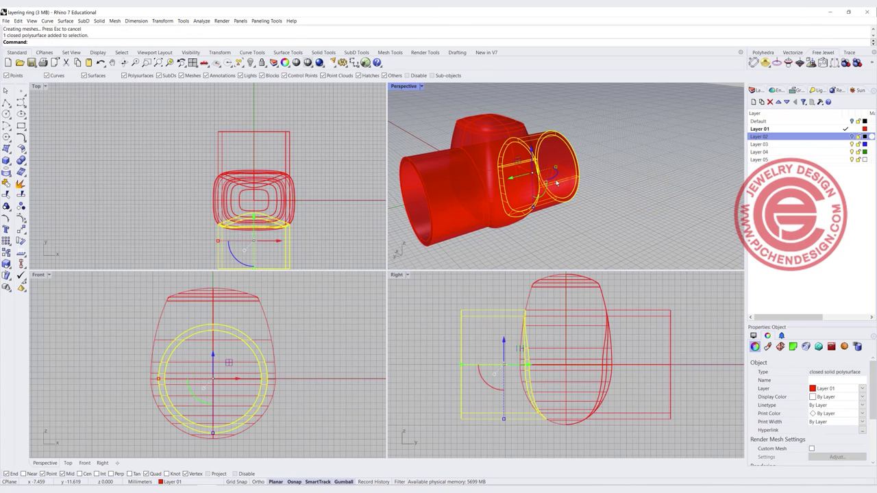
pyautogui.press('Delete')
pyautogui.click(416, 189)
# Set the display color of the remaining inner finger band to Green.
pyautogui.scroll(5, 561, 195)
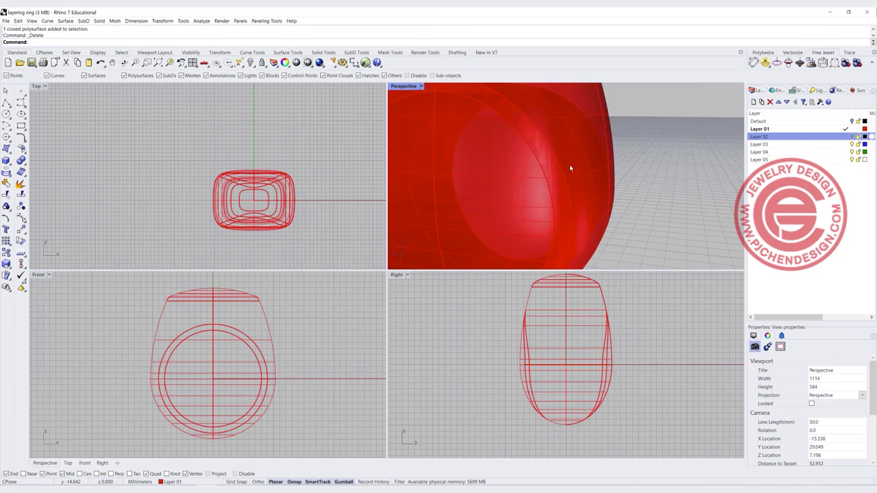
pyautogui.click(559, 164)
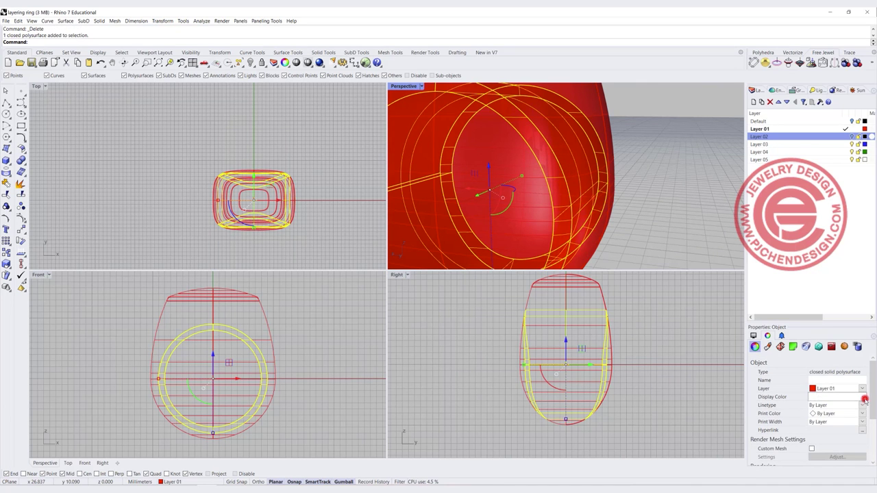
pyautogui.click(864, 399)
pyautogui.click(835, 450)
pyautogui.click(654, 200)
# Hide the green finger band and make Layer 02 with the twisted strips current.
pyautogui.scroll(-6, 621, 174)
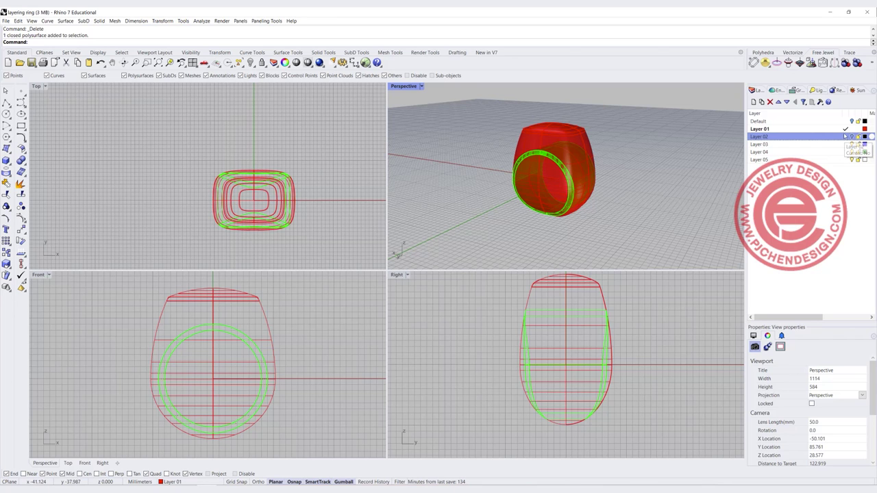
pyautogui.click(544, 311)
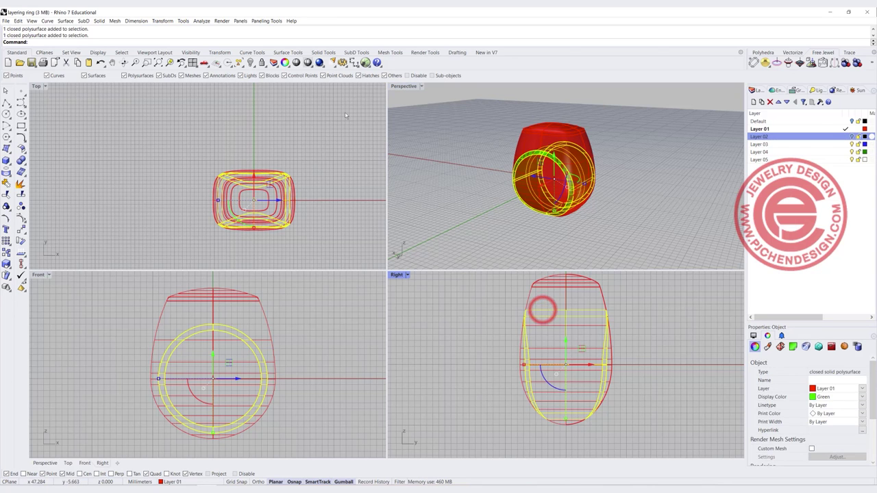
pyautogui.hotkey('ctrl', 'h')
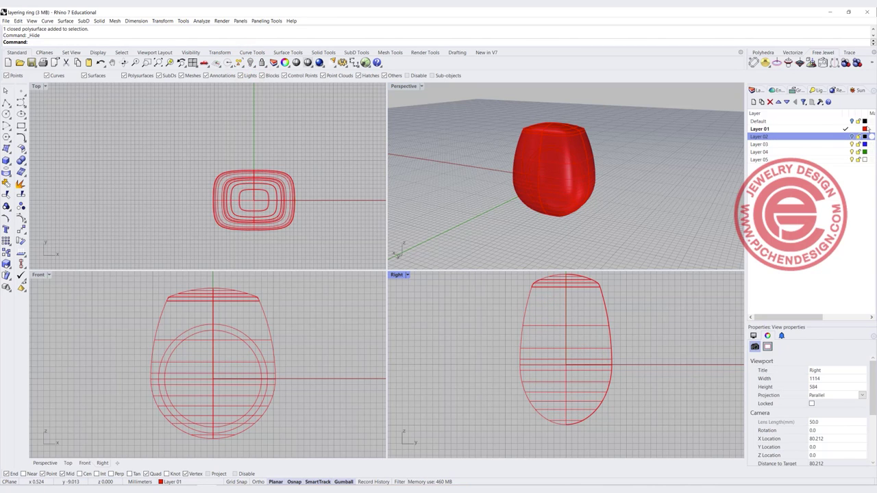
pyautogui.click(846, 136)
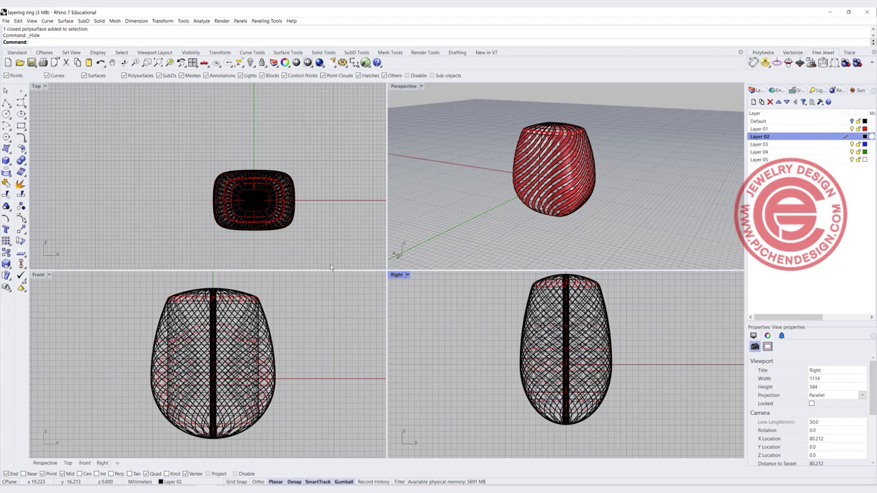
# Extrude the closed finger-hole curve straight to both sides as a solid reaching well beyond the front and back of the ring.
pyautogui.scroll(3, 222, 338)
pyautogui.click(226, 334)
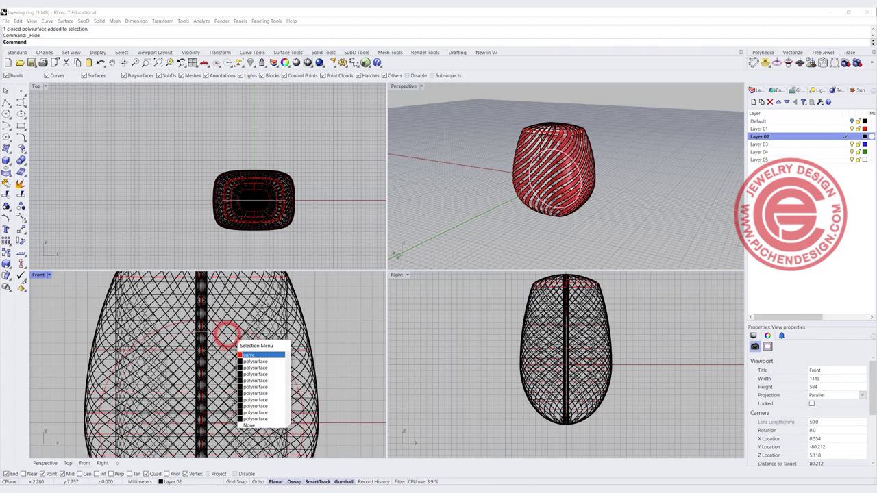
pyautogui.click(239, 354)
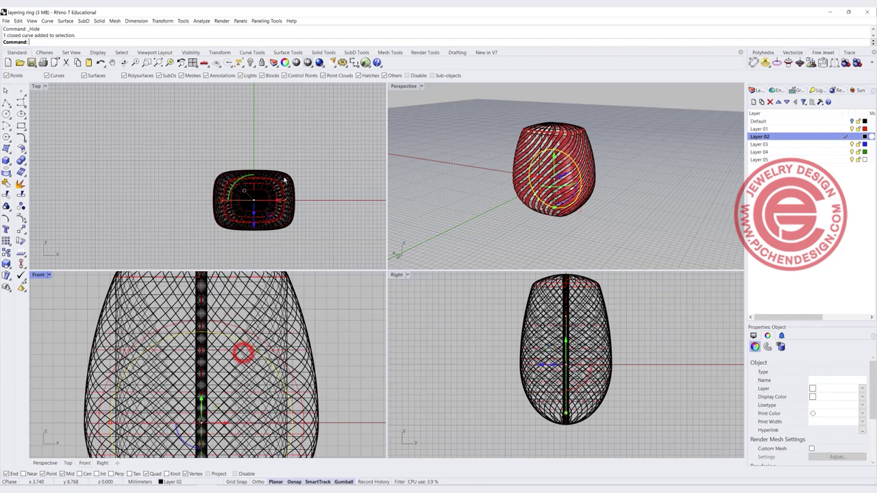
pyautogui.click(101, 21)
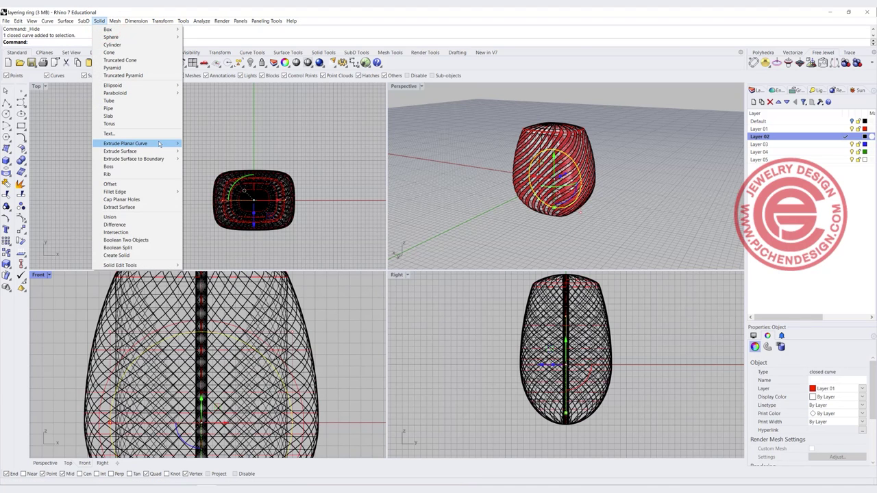
pyautogui.moveTo(177, 145)
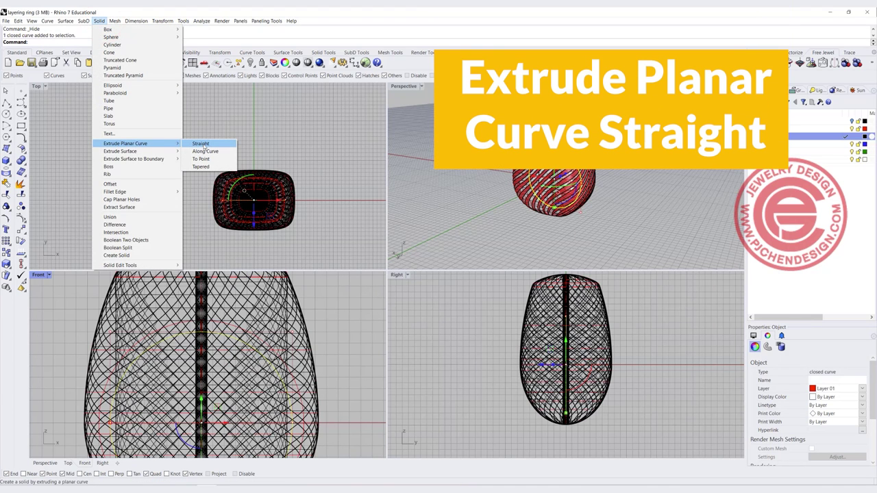
pyautogui.click(203, 144)
pyautogui.click(267, 131)
pyautogui.click(367, 148)
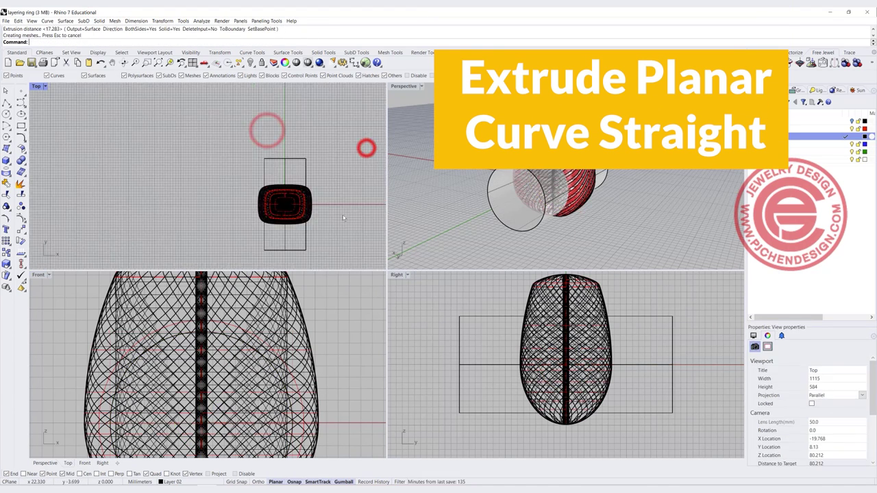
# Turn off Layer 01 and subtract the extruded finger-hole cylinder from all the twisted strips with BooleanDifference.
pyautogui.scroll(-12, 314, 316)
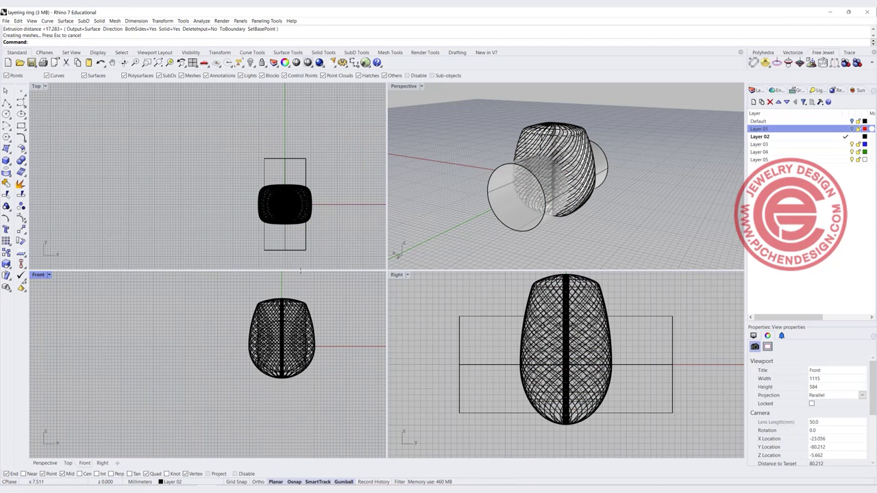
pyautogui.moveTo(293, 95); pyautogui.dragTo(258, 100, button='right')
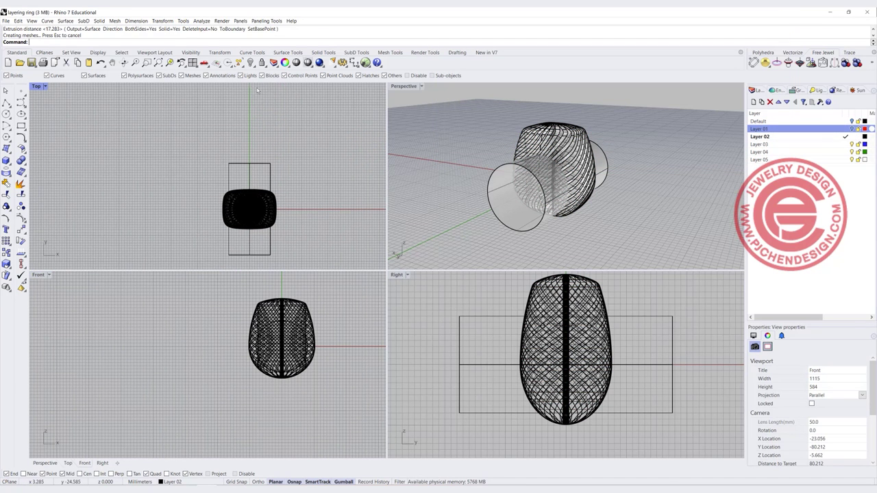
pyautogui.click(22, 161)
pyautogui.click(43, 163)
pyautogui.moveTo(324, 308); pyautogui.dragTo(271, 296)
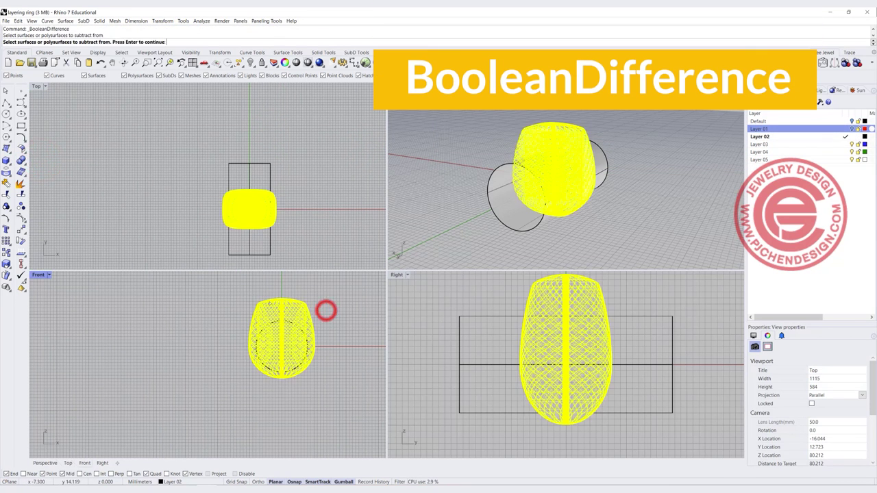
pyautogui.press('Return')
pyautogui.moveTo(238, 241); pyautogui.dragTo(223, 241)
pyautogui.press('Return')
# Maximize the Perspective view, turn on Layer 01 and show the hidden objects, including the green finger band.
pyautogui.doubleClick(406, 84)
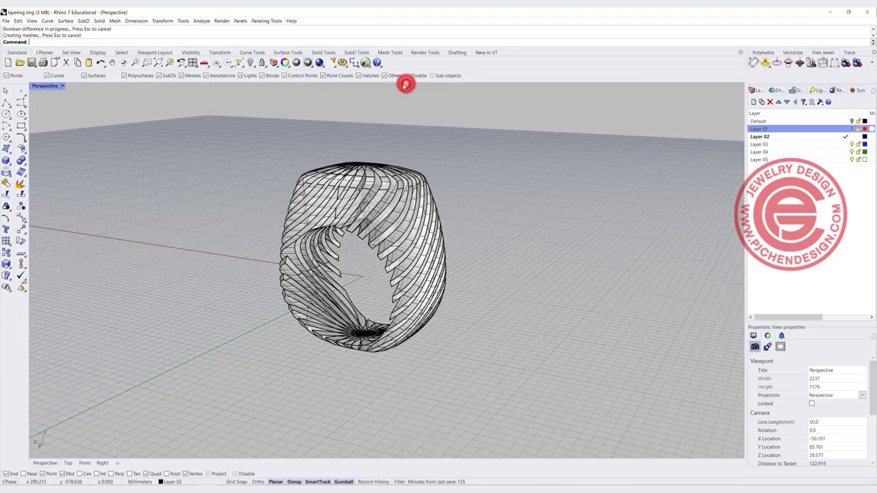
pyautogui.moveTo(288, 205); pyautogui.dragTo(330, 257, button='right')
pyautogui.scroll(4, 353, 230)
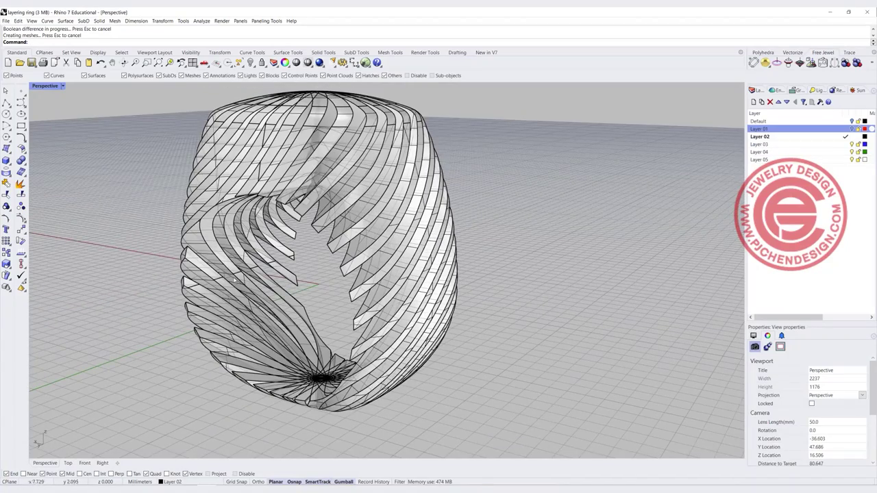
pyautogui.moveTo(278, 232)
pyautogui.mouseDown(button='right')
pyautogui.moveTo(307, 226)
pyautogui.moveTo(303, 234)
pyautogui.moveTo(294, 226)
pyautogui.mouseUp(button='right')
pyautogui.scroll(-4, 362, 242)
pyautogui.moveTo(363, 242); pyautogui.dragTo(305, 224, button='right')
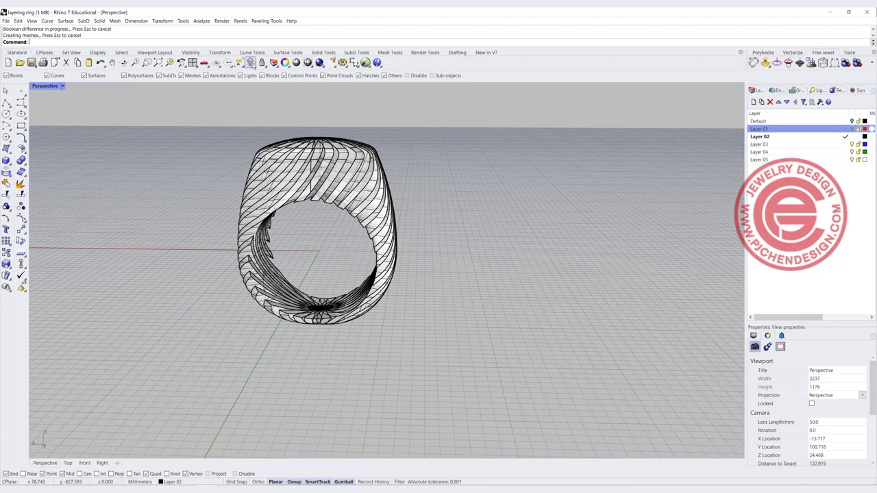
pyautogui.rightClick(250, 63)
pyautogui.click(853, 130)
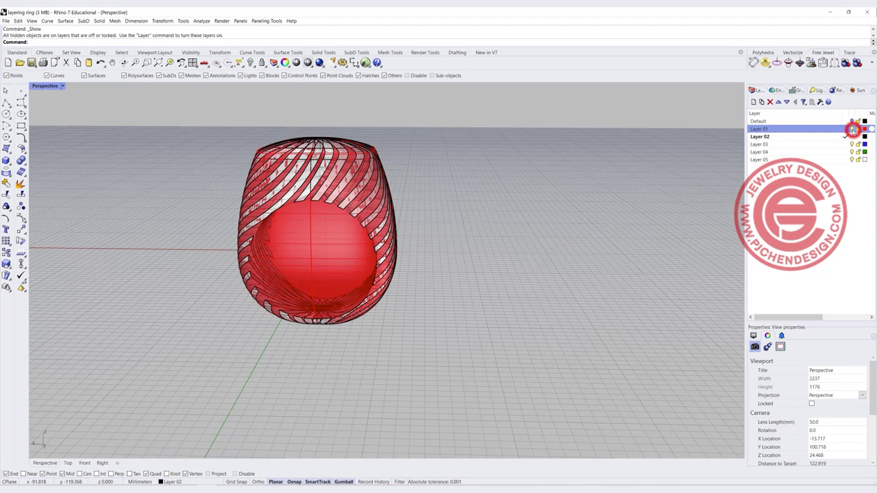
pyautogui.click(329, 223)
pyautogui.rightClick(250, 63)
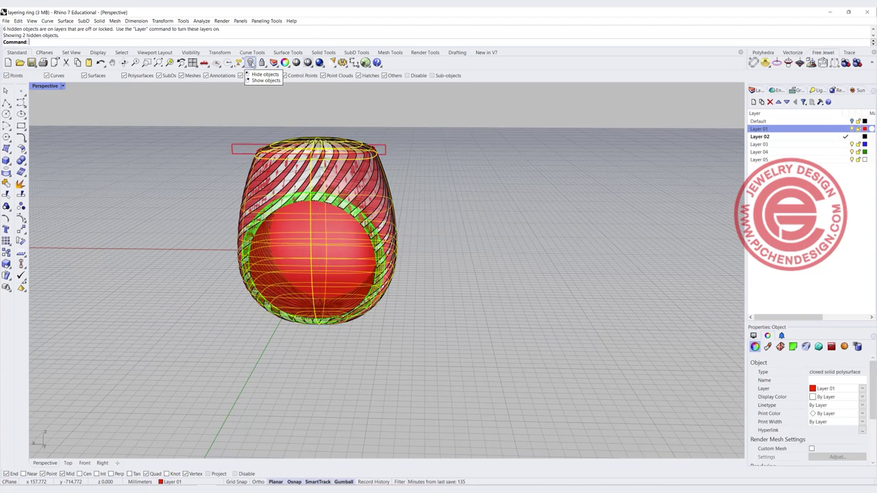
# Hide the red solid ring body, leaving the twisted strips and green finger band displayed.
pyautogui.click(497, 186)
pyautogui.scroll(3, 333, 226)
pyautogui.click(333, 226)
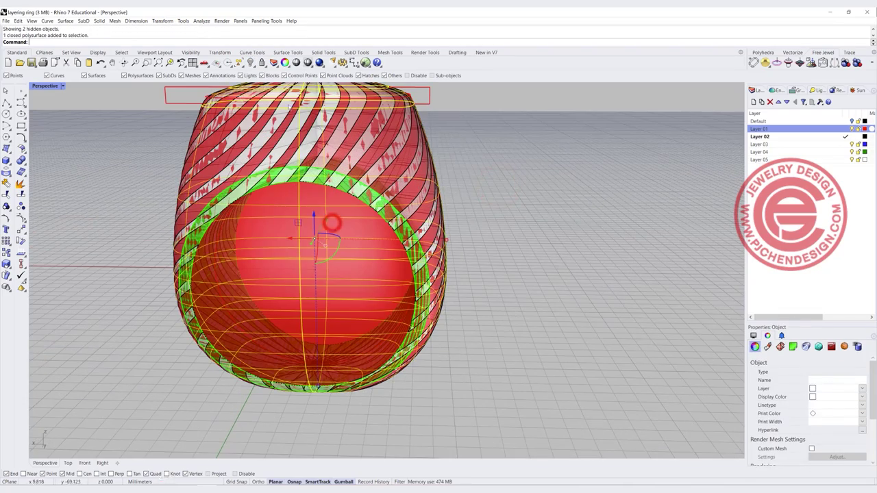
pyautogui.click(250, 62)
# Set the Perspective view to Rendered display and examine the strips together with the finger band.
pyautogui.scroll(-4, 458, 219)
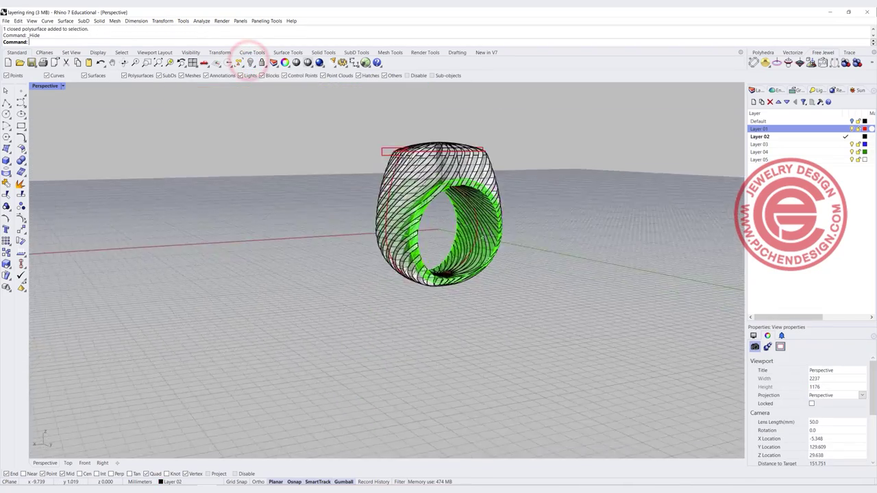
pyautogui.moveTo(458, 219); pyautogui.dragTo(415, 242, button='right')
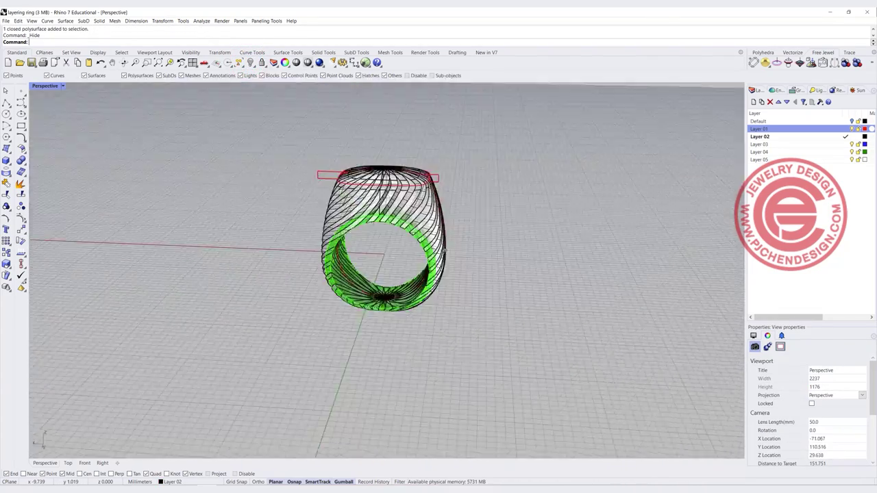
pyautogui.moveTo(303, 185); pyautogui.dragTo(287, 184, button='right')
pyautogui.click(62, 87)
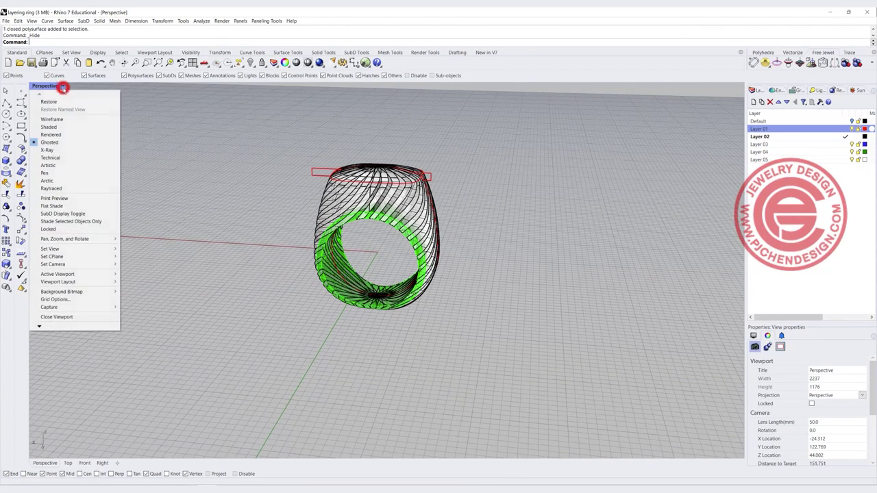
pyautogui.click(61, 135)
pyautogui.moveTo(428, 238); pyautogui.dragTo(486, 288, button='right')
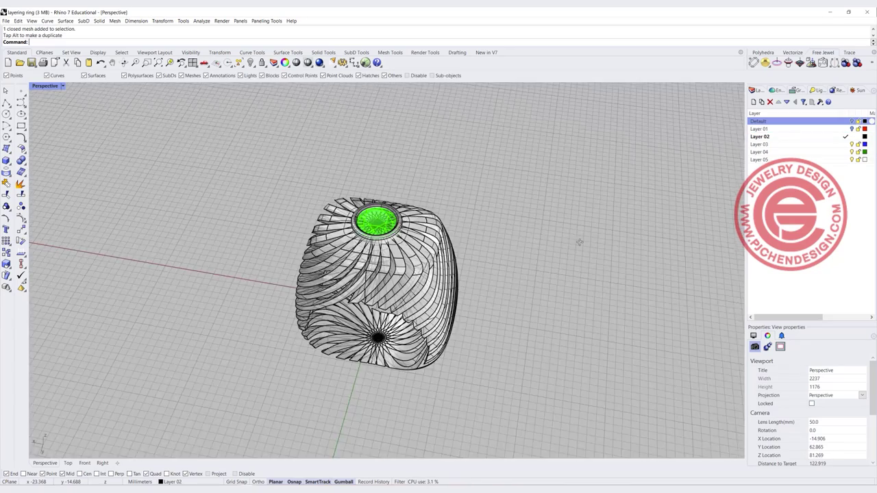
# Display the ring with its bezel-set gem in Rendered mode in the Perspective view.
pyautogui.moveTo(579, 242); pyautogui.dragTo(401, 233, button='right')
pyautogui.scroll(4, 406, 252)
pyautogui.scroll(-3, 400, 233)
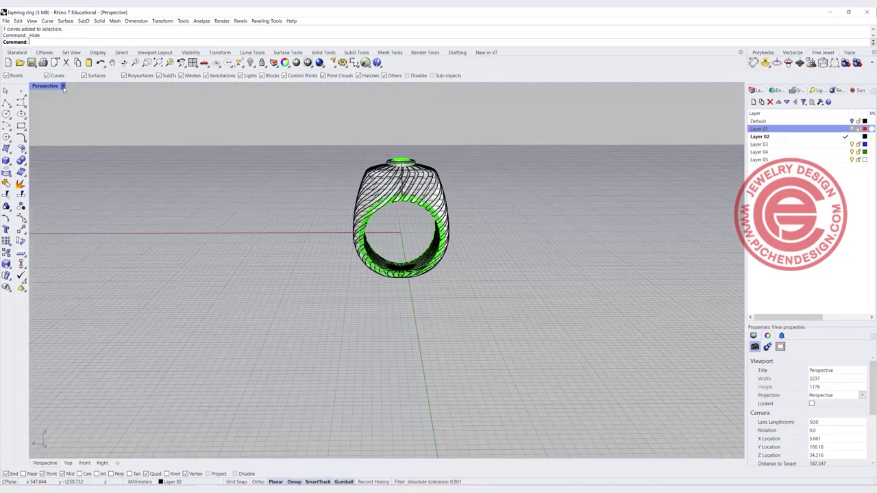
pyautogui.click(62, 86)
pyautogui.click(65, 132)
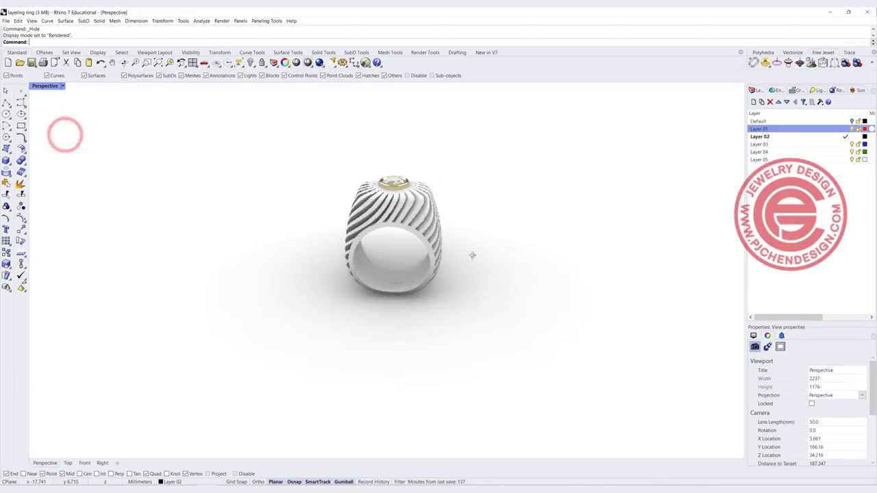
# Examine the rendered ring's bezel-set gem, twisted strips and inner finger band from several angles and close up.
pyautogui.moveTo(470, 255); pyautogui.dragTo(387, 276, button='right')
pyautogui.moveTo(407, 311); pyautogui.dragTo(437, 241, button='right')
pyautogui.scroll(5, 354, 206)
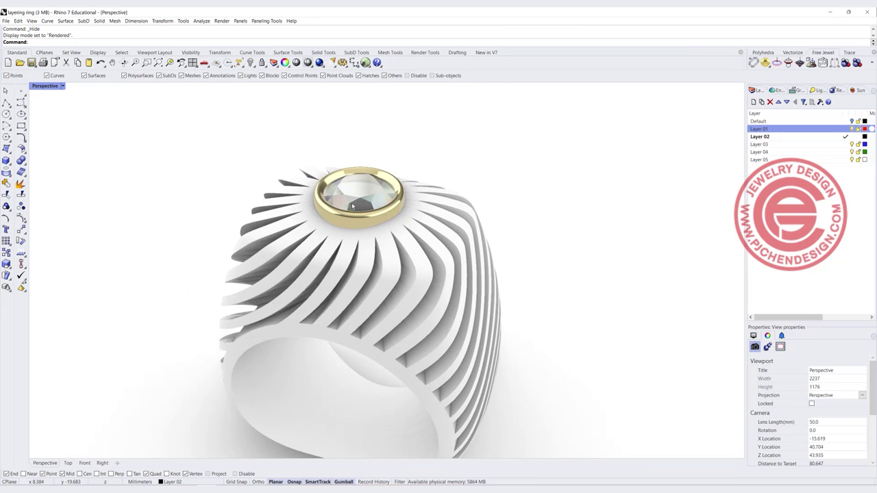
pyautogui.scroll(-7, 354, 207)
pyautogui.moveTo(355, 206); pyautogui.dragTo(387, 235, button='right')
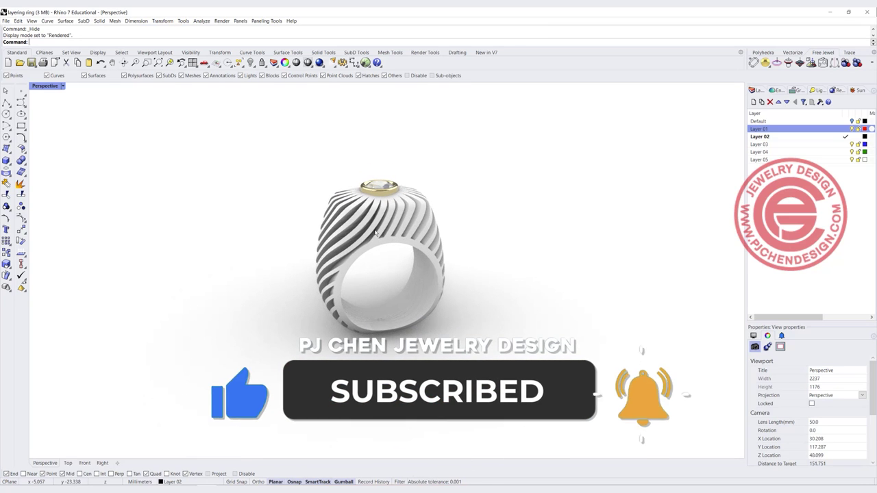
pyautogui.scroll(3, 325, 243)
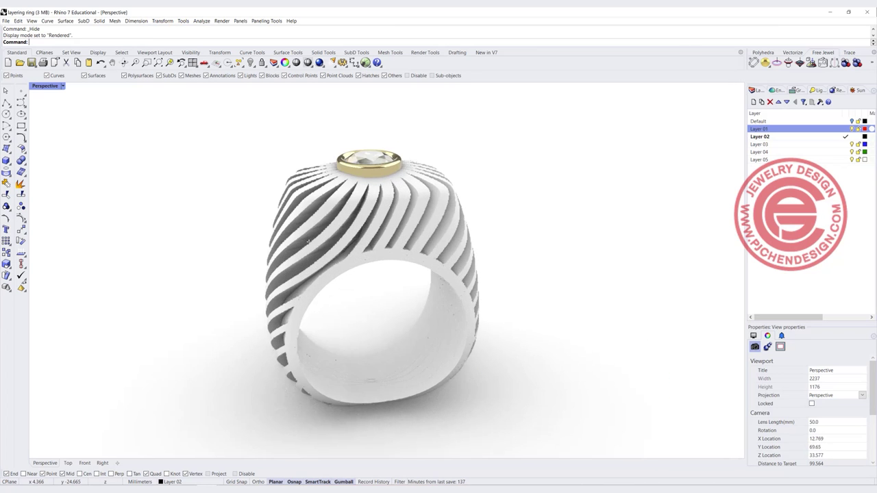
pyautogui.moveTo(325, 244); pyautogui.dragTo(445, 213, button='right')
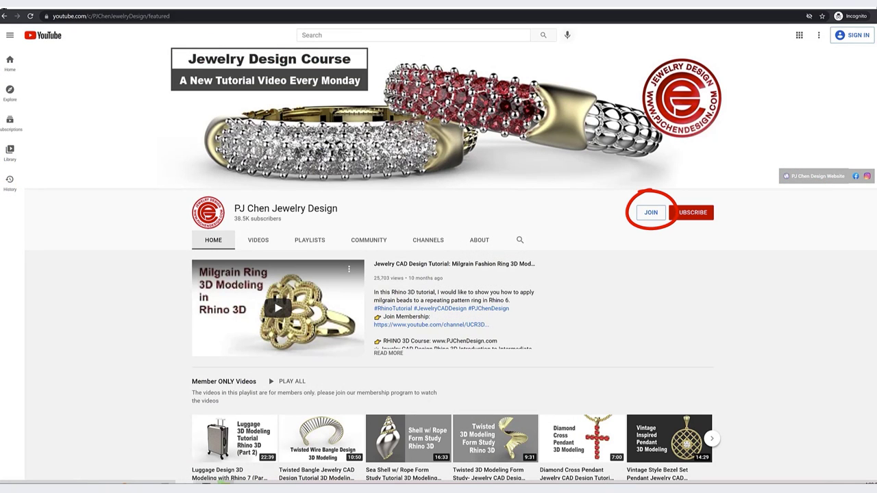